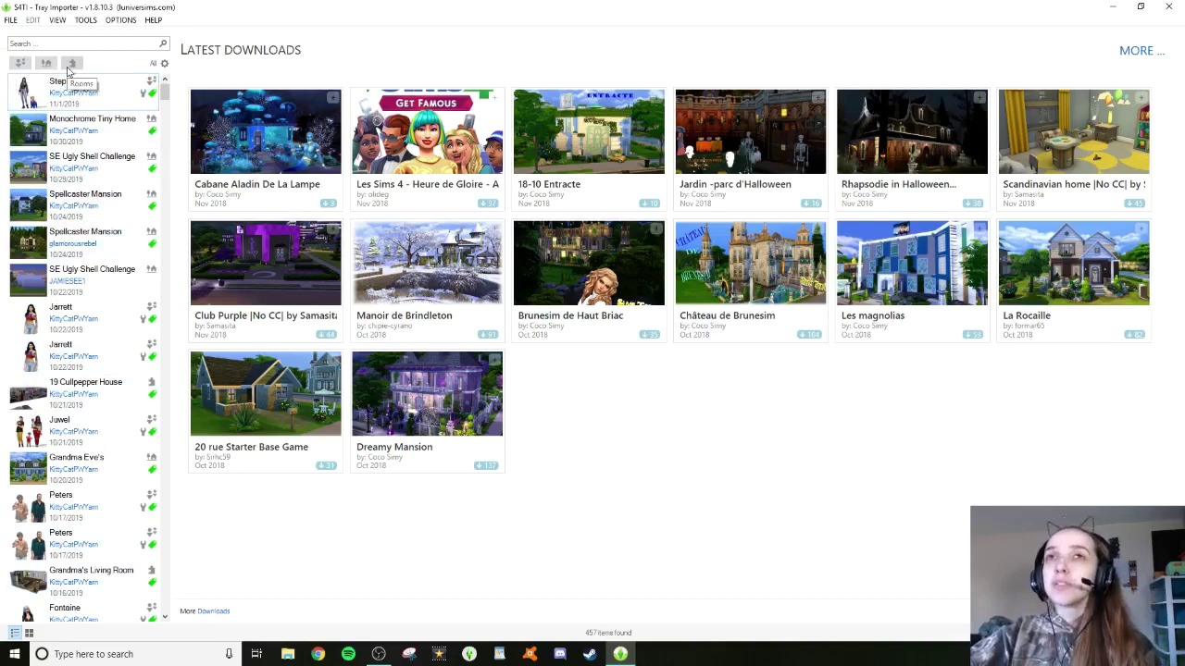
# View the general details of the woman-and-husky household and the Monochrome Tiny Home lot, ending on the household's description
pyautogui.click(112, 102)
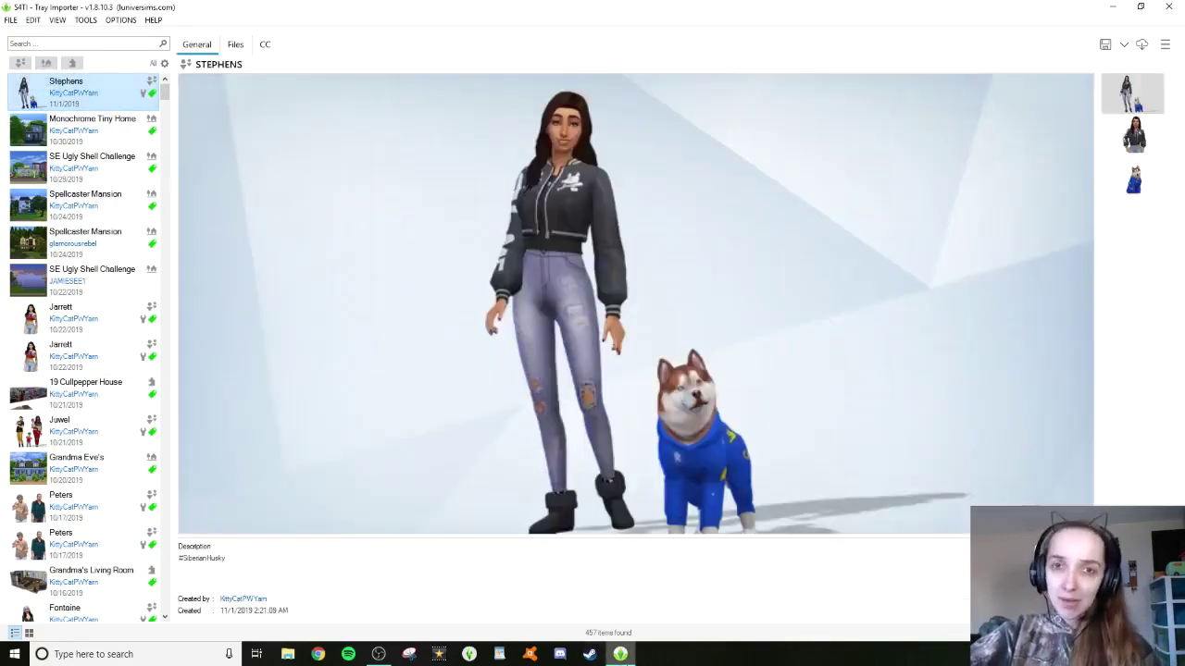
pyautogui.moveTo(621, 655)
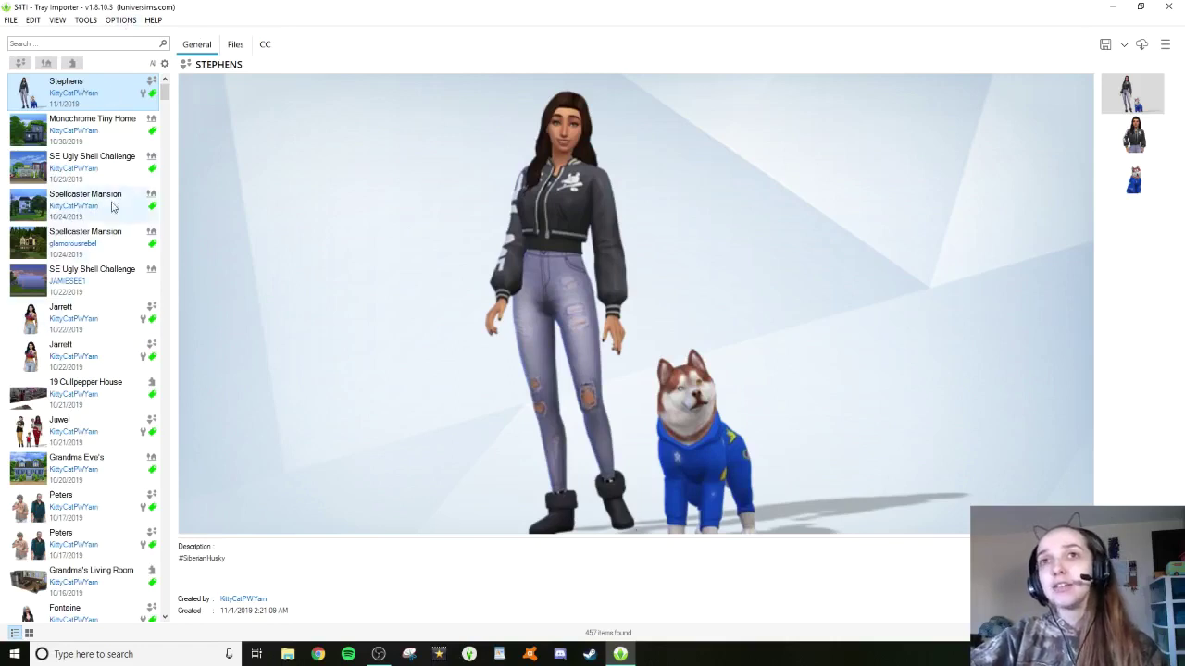
pyautogui.click(119, 139)
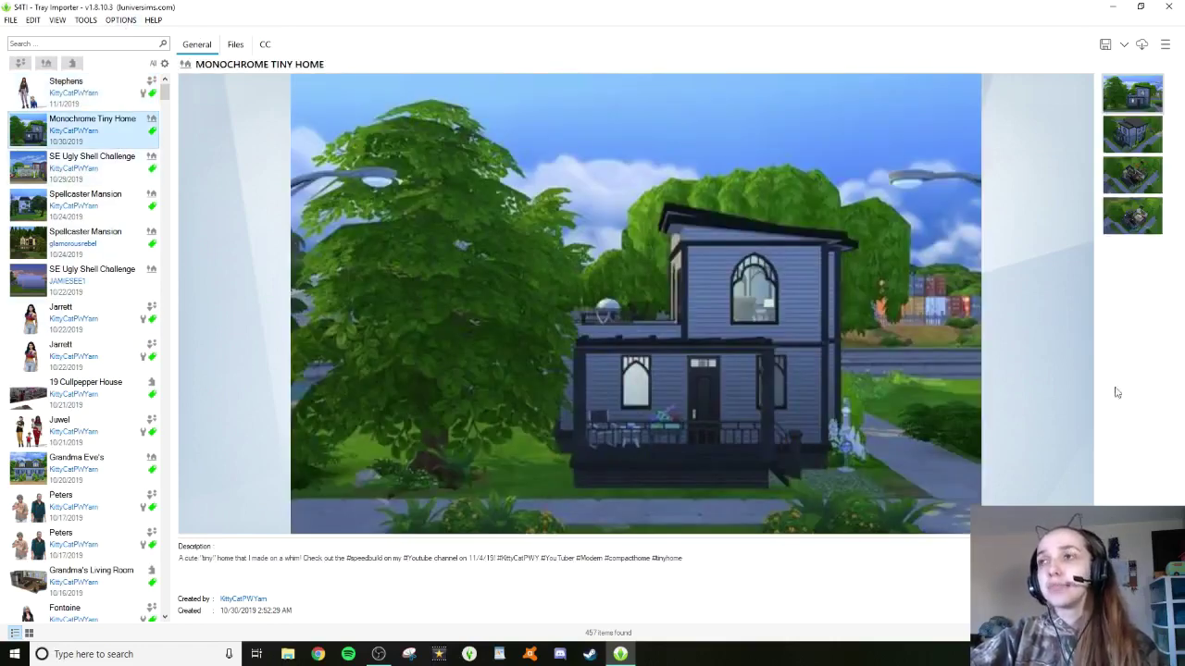
pyautogui.click(72, 88)
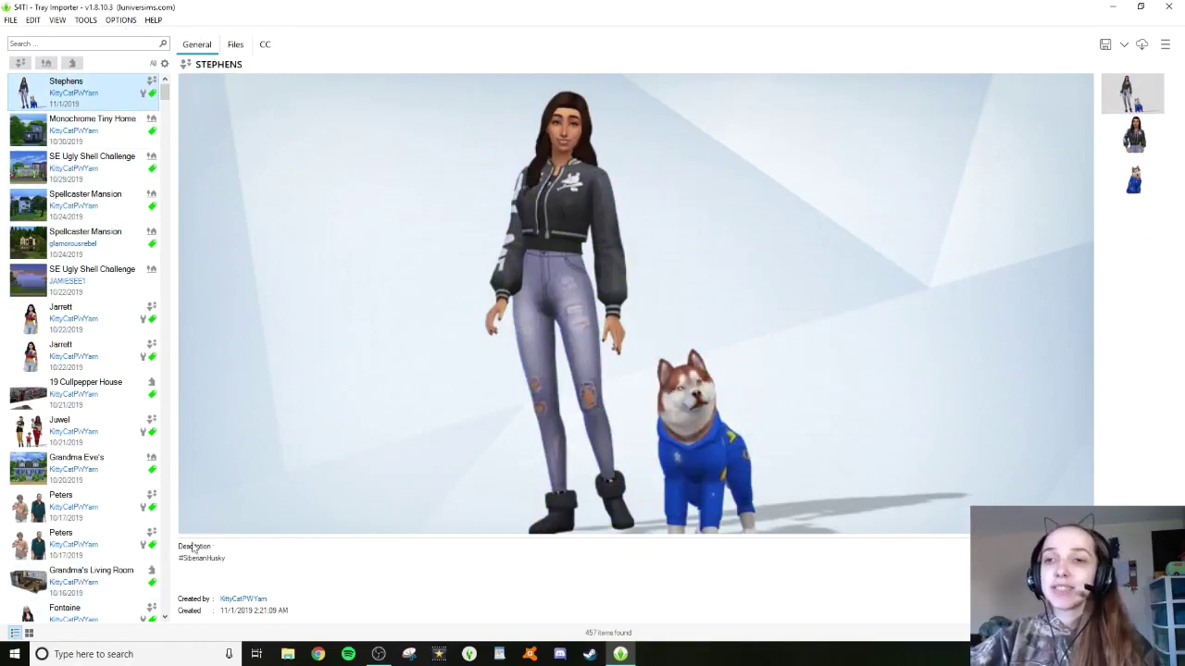
pyautogui.click(419, 559)
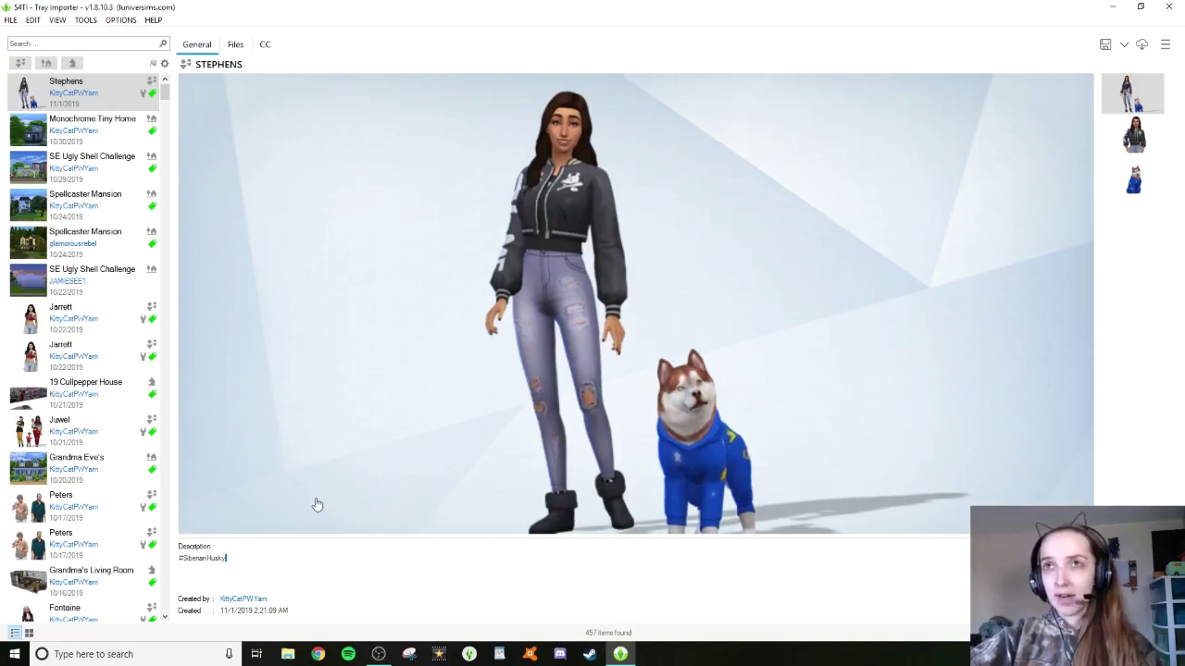
# Preview the household and Sim gallery images among the files required by the woman-and-husky household
pyautogui.click(236, 46)
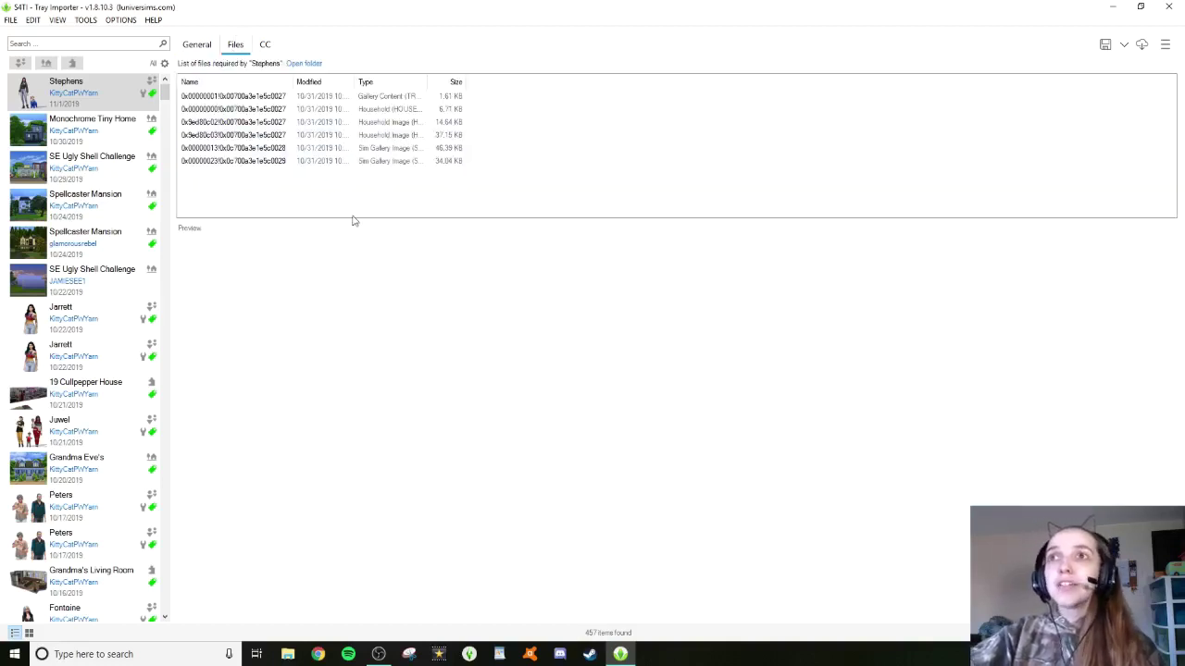
pyautogui.click(383, 123)
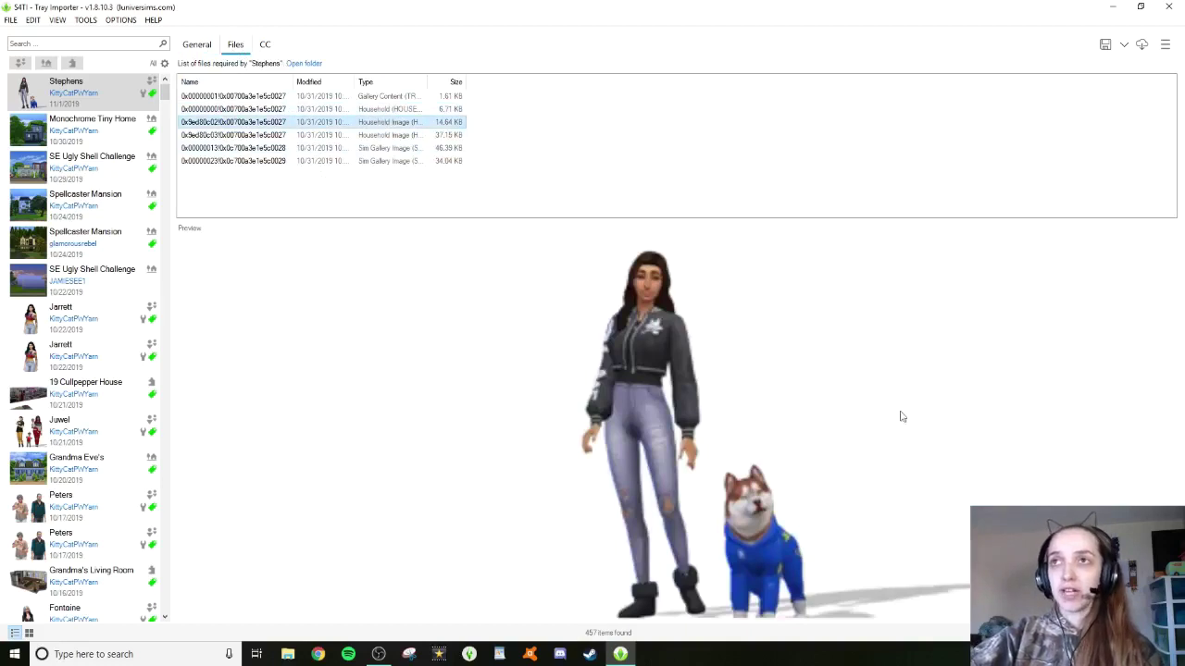
pyautogui.click(380, 135)
pyautogui.click(386, 148)
pyautogui.click(388, 161)
pyautogui.press('Up')
pyautogui.press('Down')
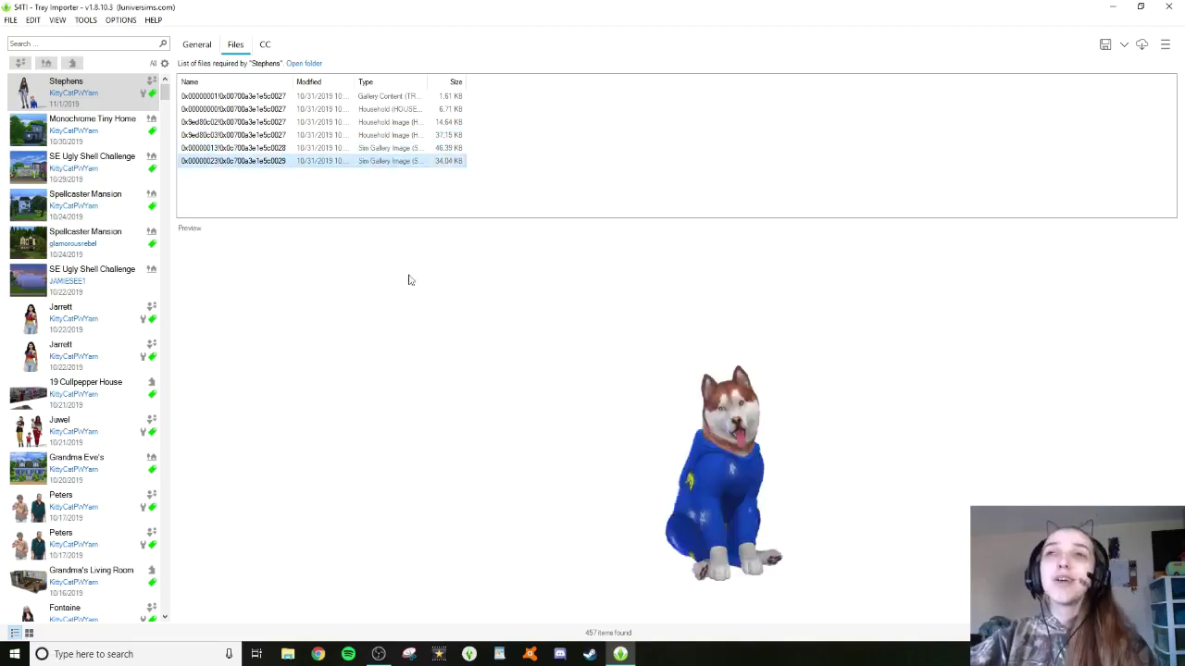
pyautogui.click(445, 148)
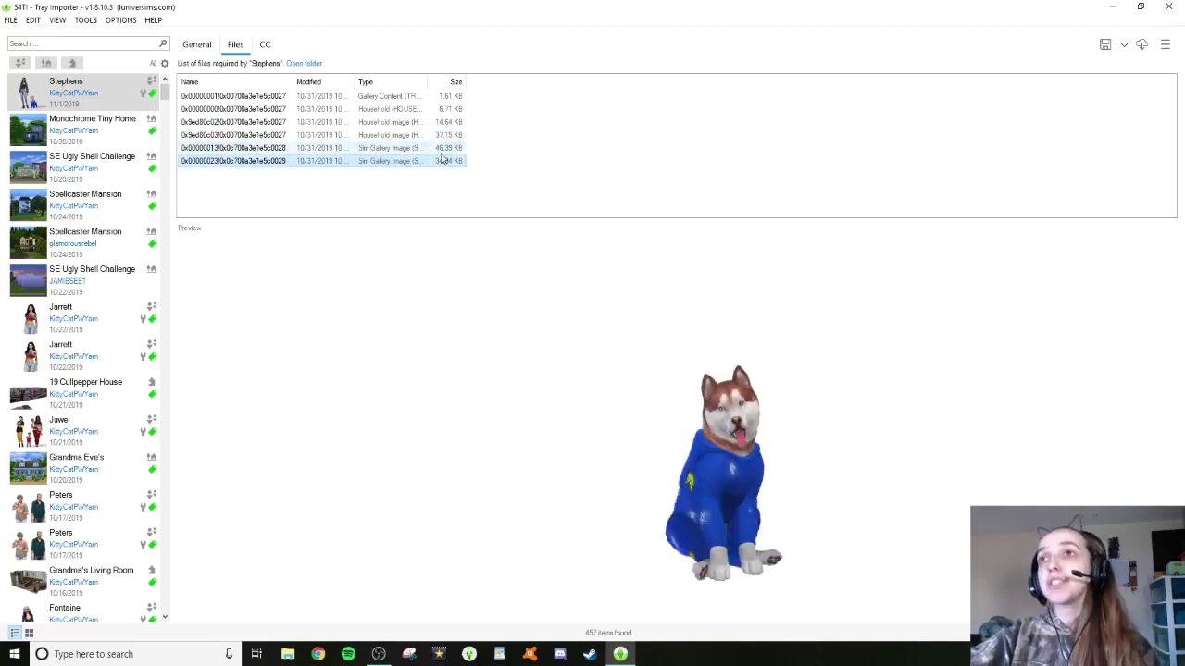
pyautogui.click(446, 135)
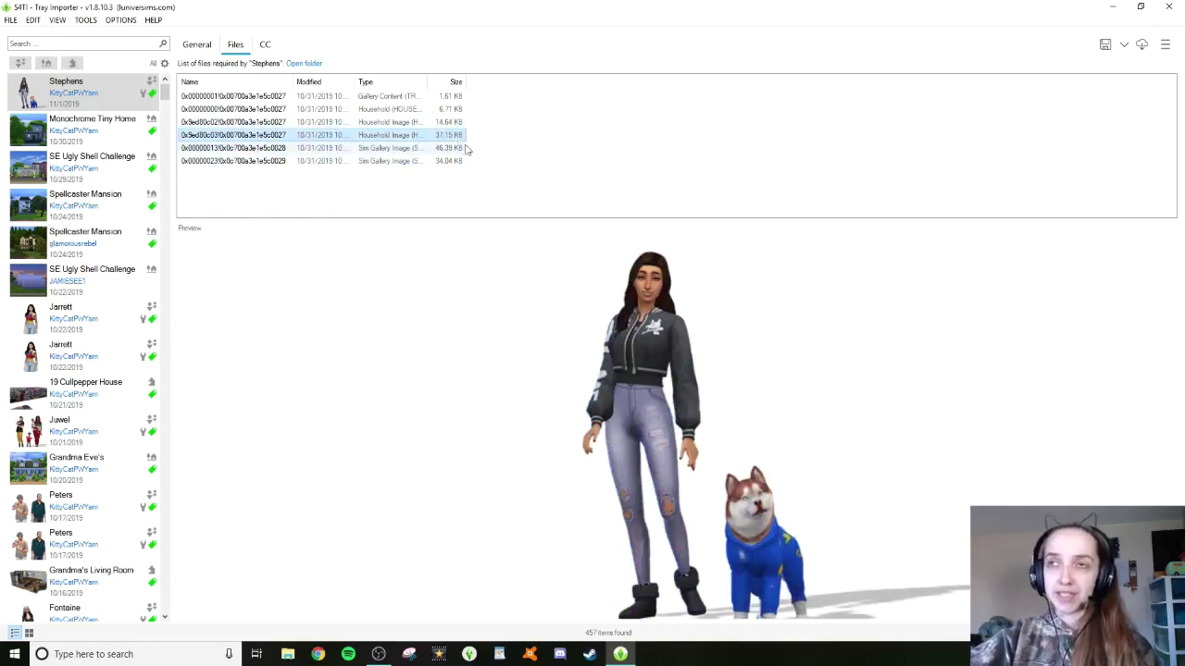
pyautogui.click(446, 159)
pyautogui.click(445, 152)
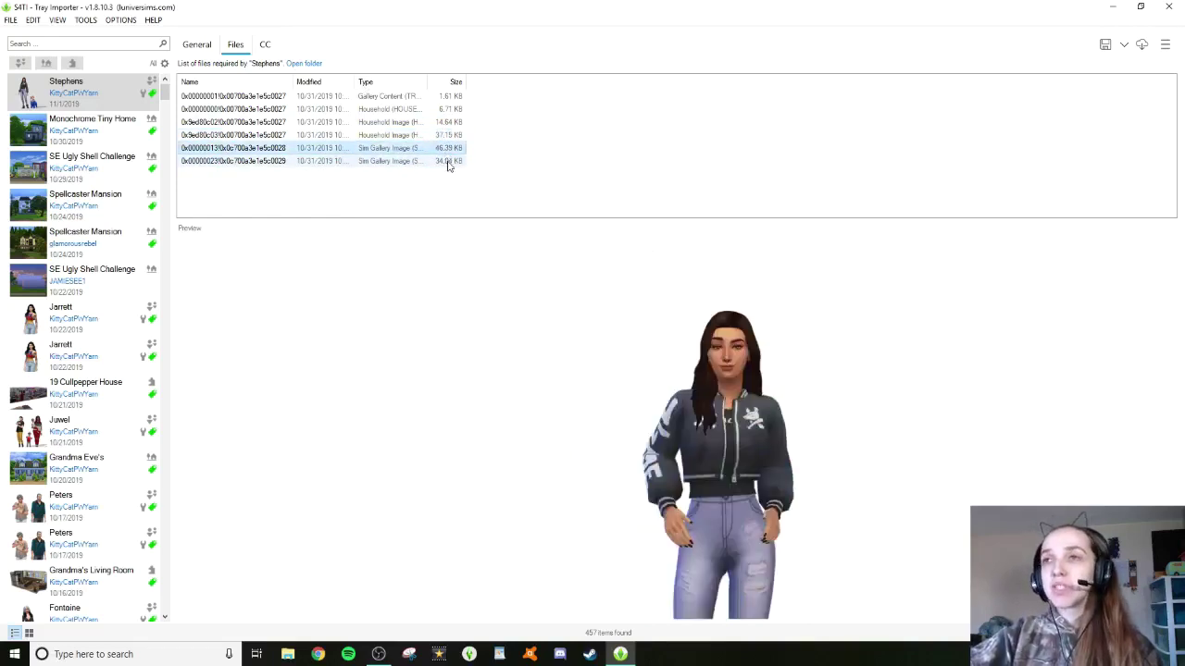
pyautogui.click(447, 160)
pyautogui.click(449, 150)
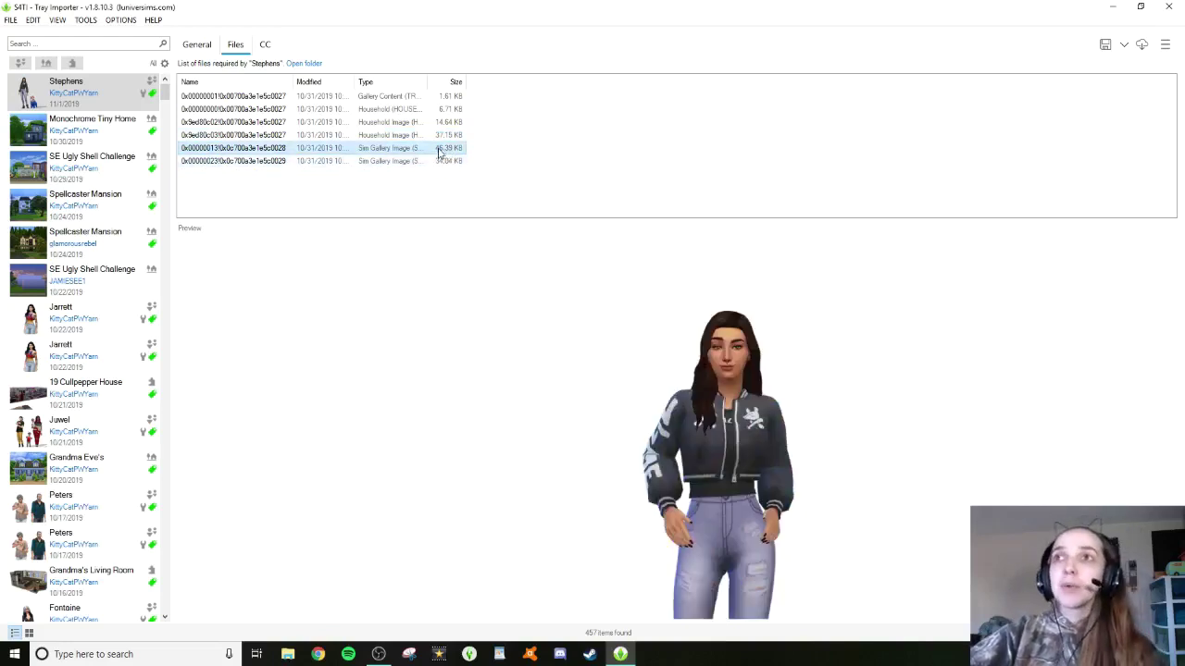
# Convert the husky's Sim gallery image to a PNG and save it to the Desktop under its default file name
pyautogui.click(442, 162)
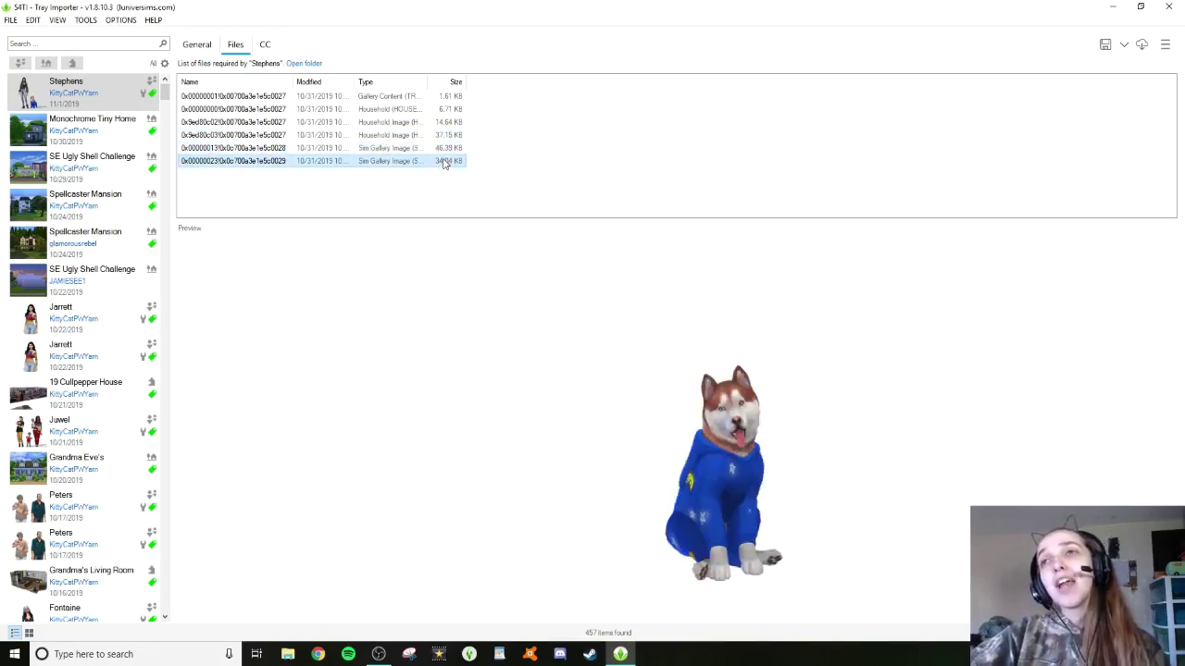
pyautogui.rightClick(444, 163)
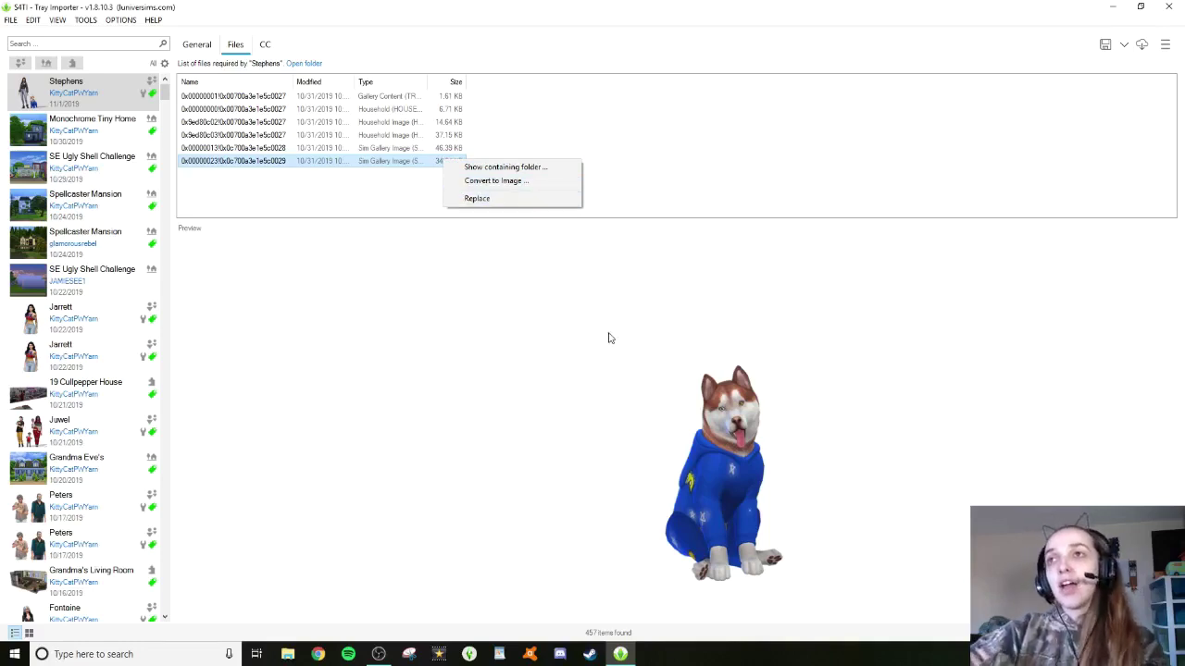
pyautogui.click(504, 182)
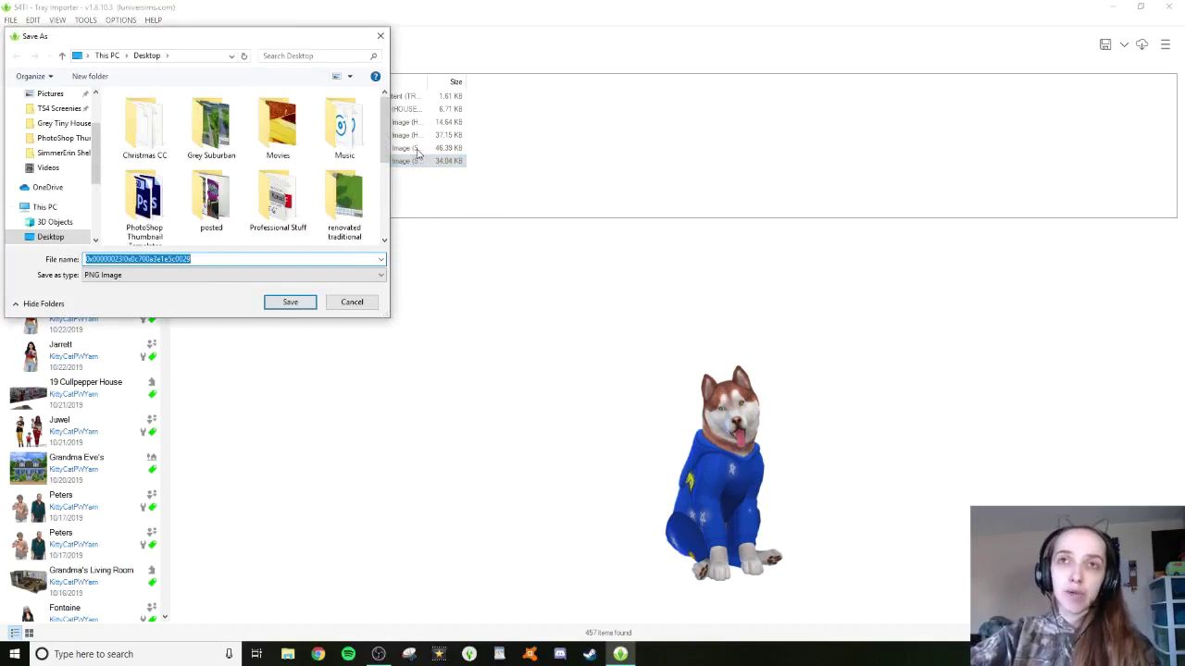
pyautogui.click(270, 274)
pyautogui.click(169, 324)
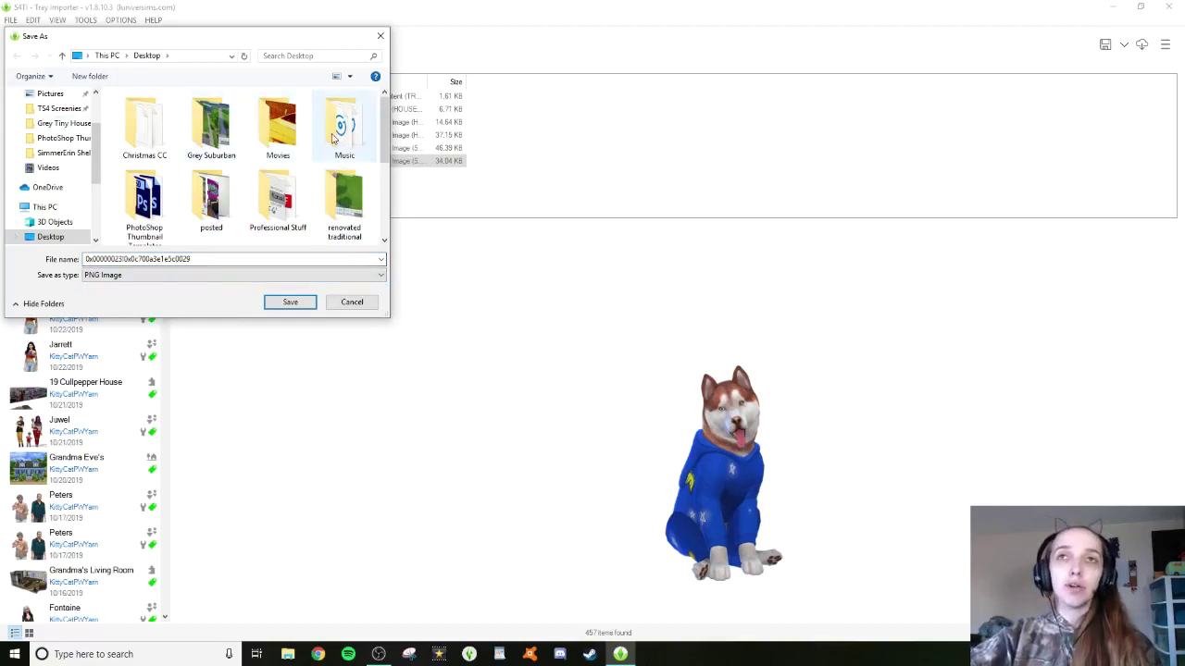
pyautogui.click(63, 242)
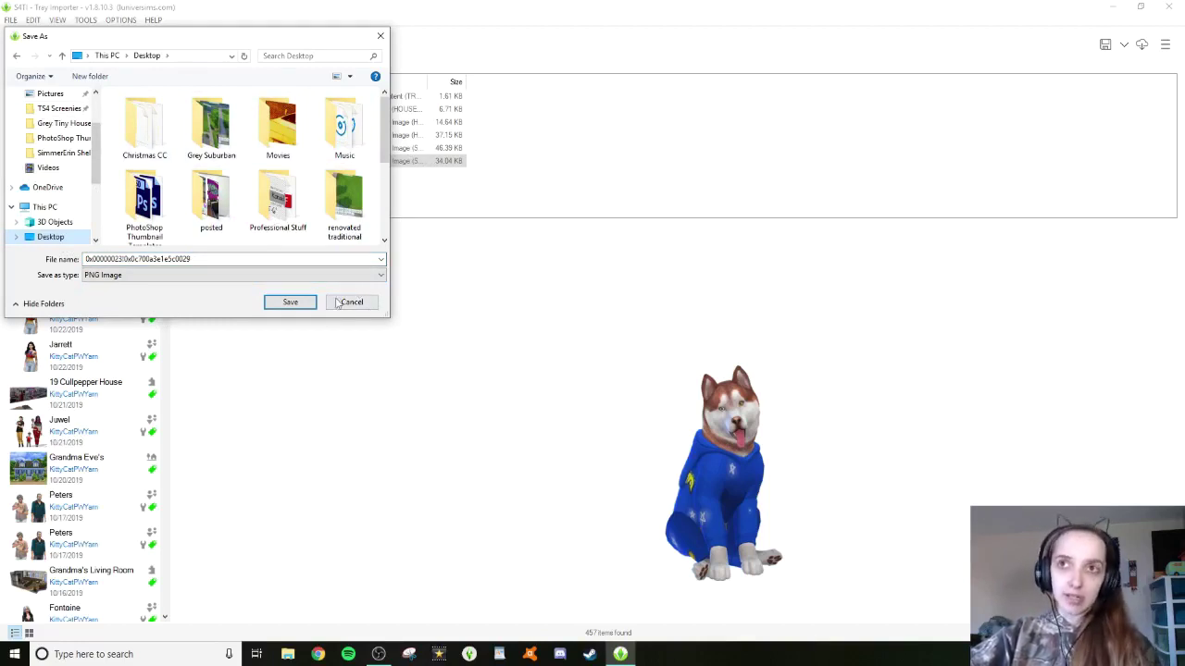
pyautogui.click(307, 308)
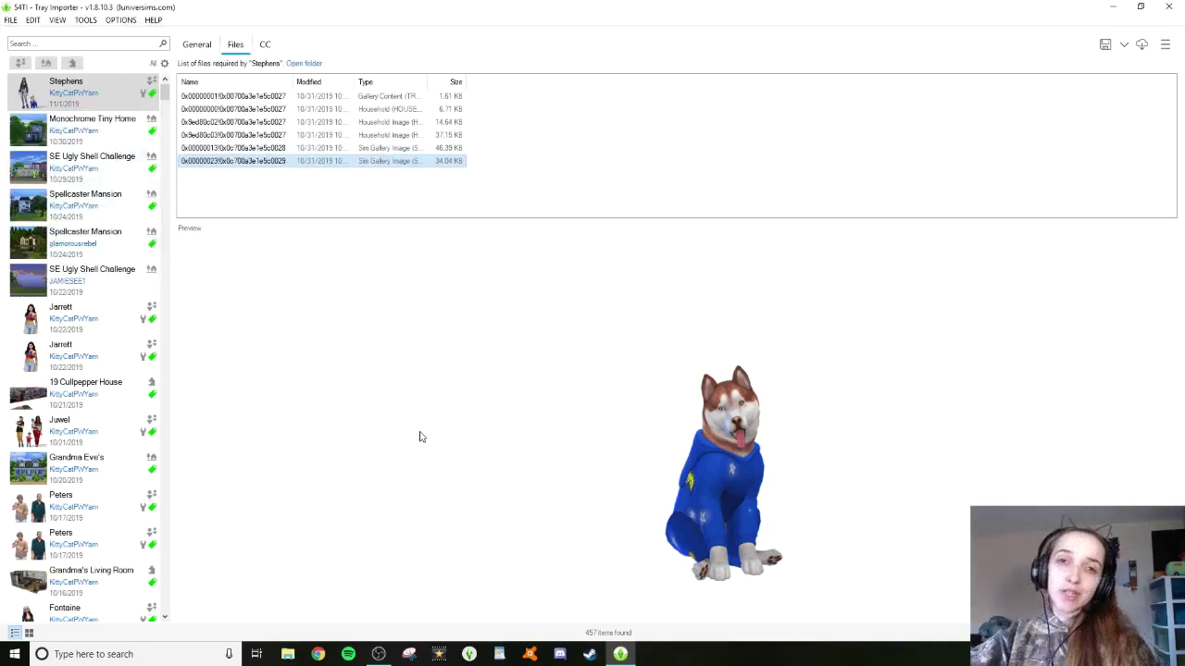
# Preview the blueprint images among the files required by KittyCatPWYarn's SE Ugly Shell Challenge lot
pyautogui.click(100, 182)
pyautogui.click(196, 45)
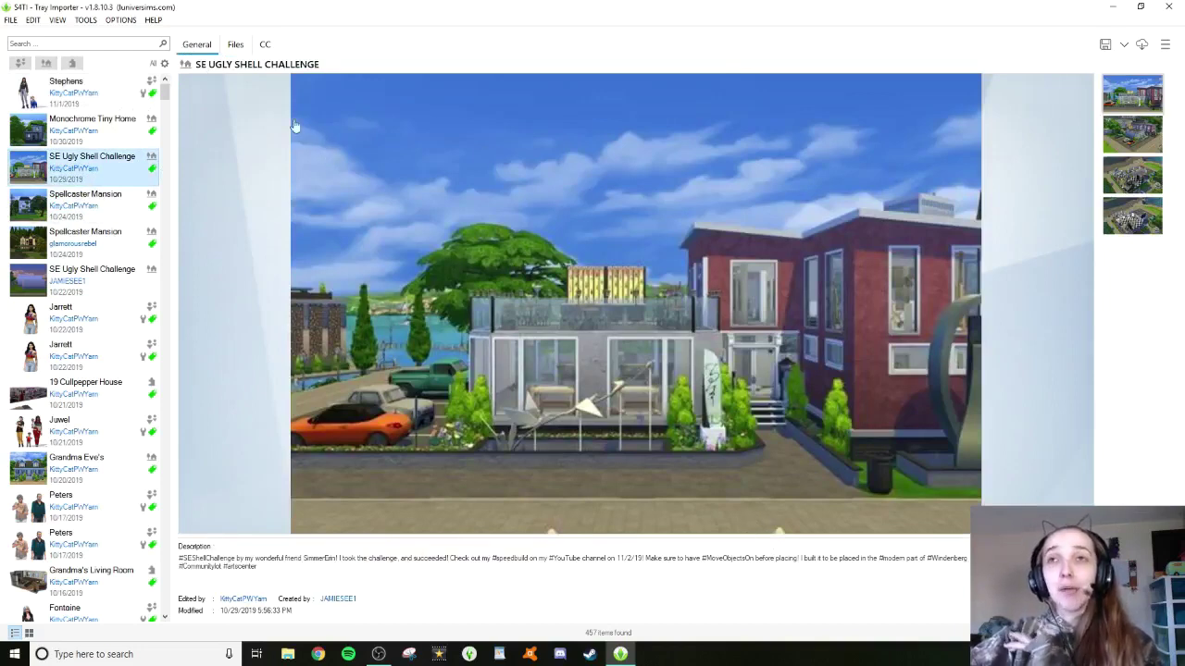
pyautogui.click(235, 48)
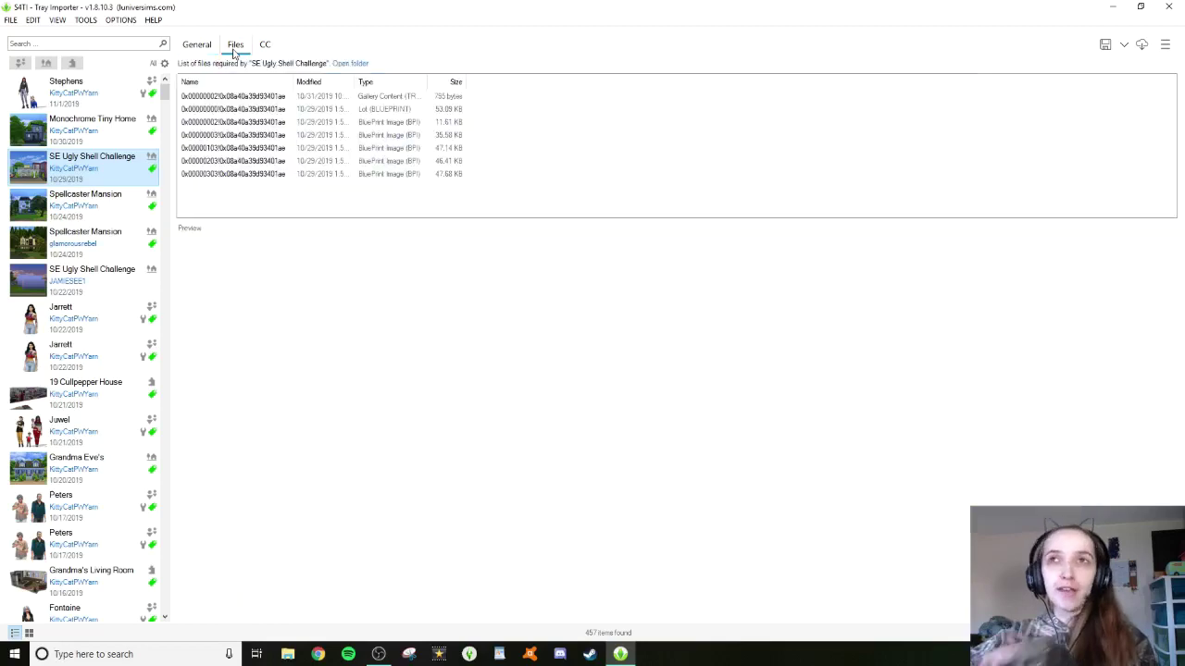
pyautogui.click(319, 175)
pyautogui.click(359, 161)
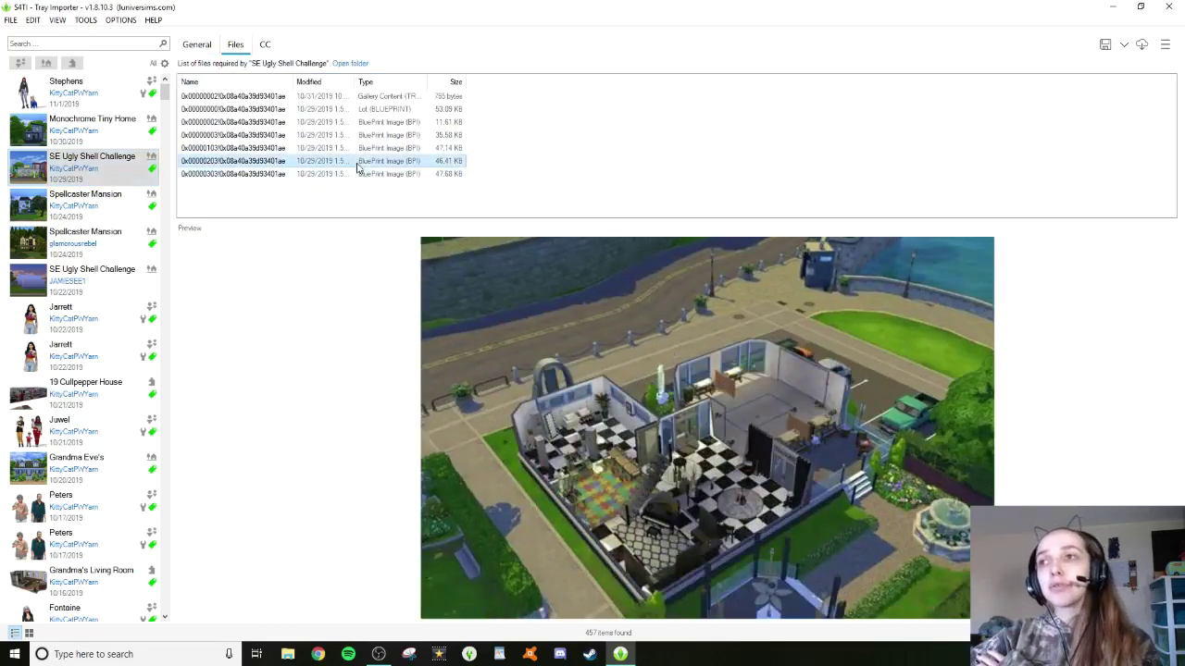
pyautogui.click(357, 148)
pyautogui.click(357, 135)
pyautogui.click(357, 122)
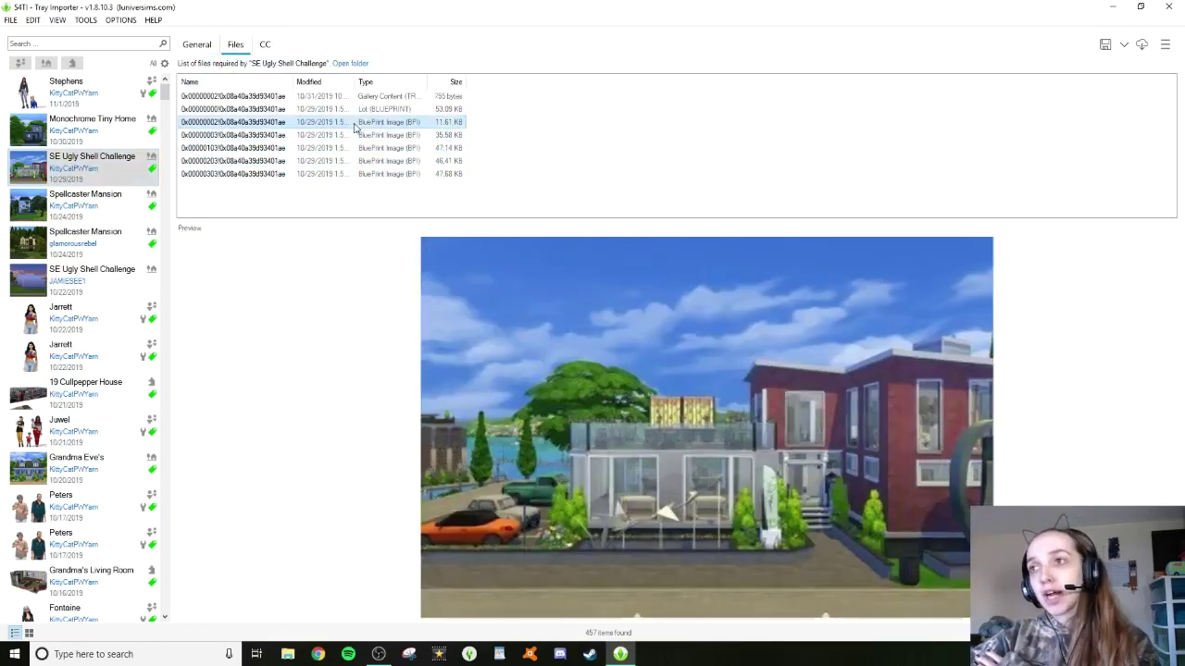
pyautogui.click(356, 109)
pyautogui.click(356, 97)
pyautogui.click(359, 123)
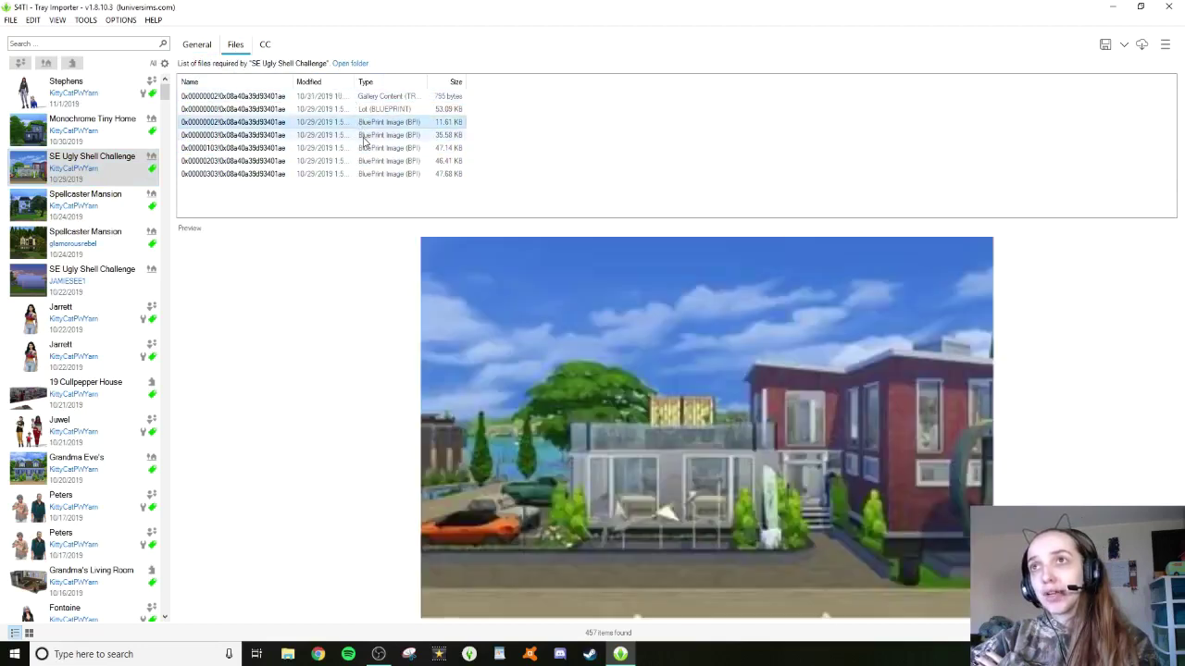
# Load erinshell from the Desktop as the replacement for the lot's larger exterior blueprint image
pyautogui.click(361, 135)
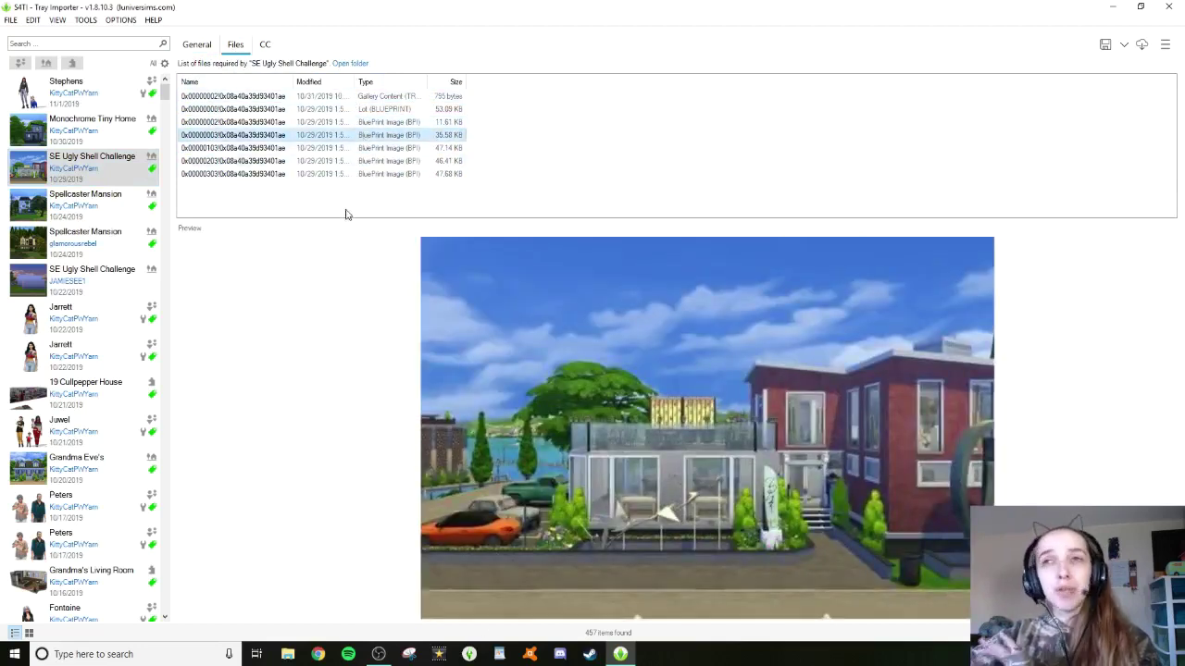
pyautogui.rightClick(315, 135)
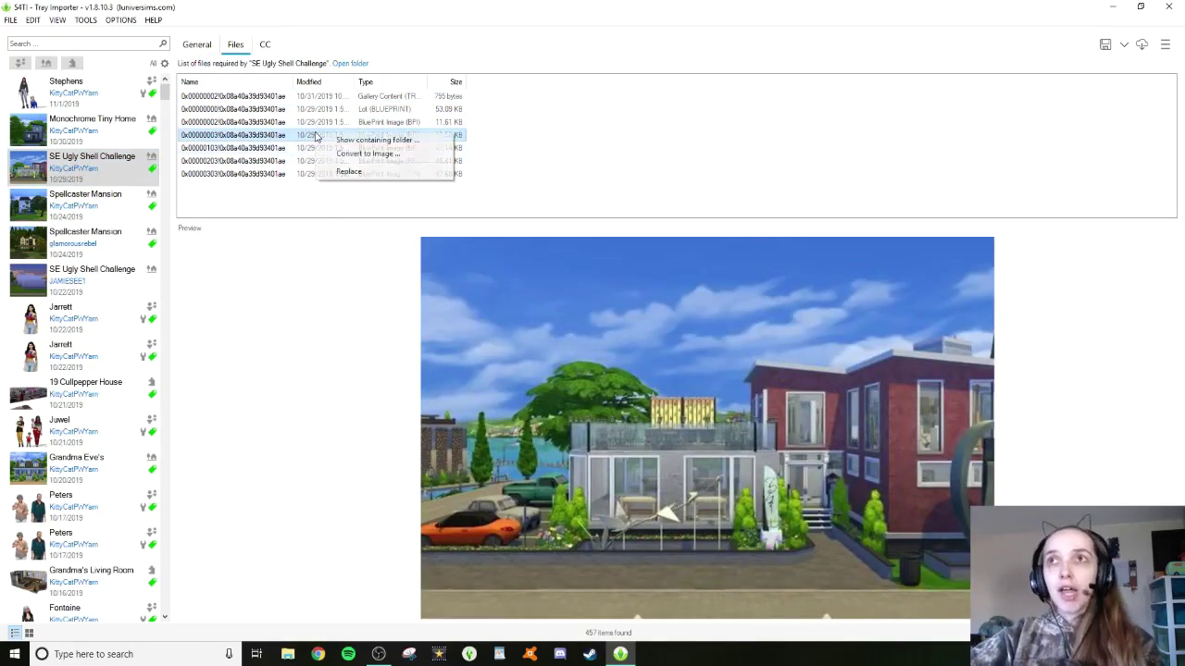
pyautogui.click(367, 173)
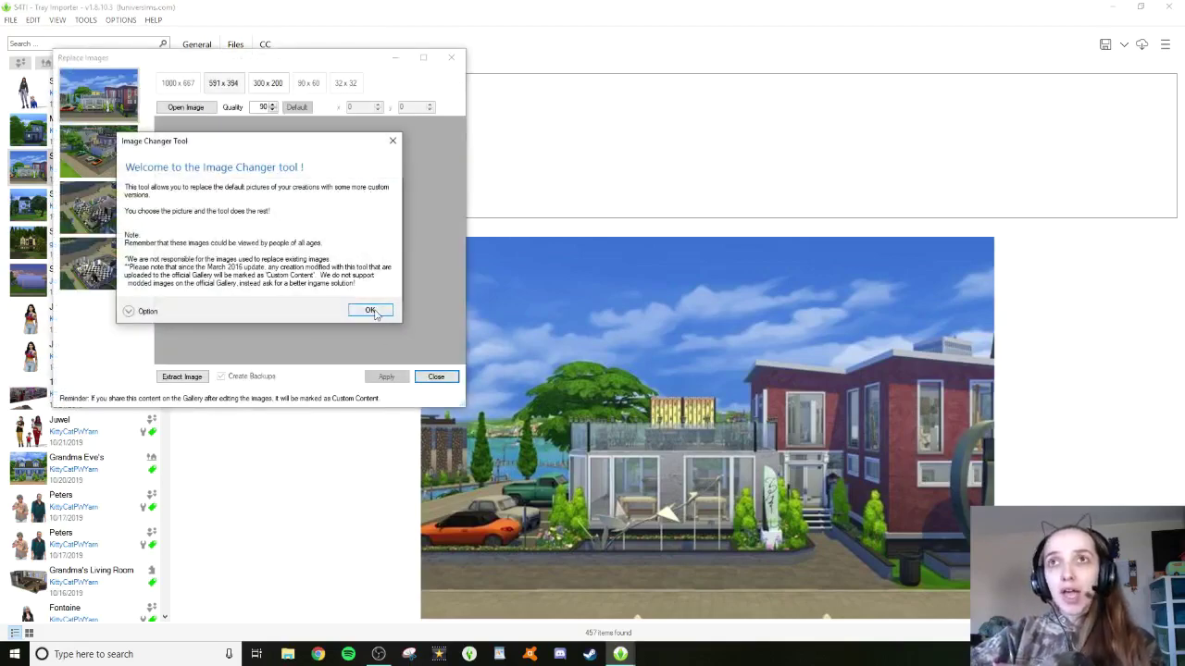
pyautogui.click(370, 310)
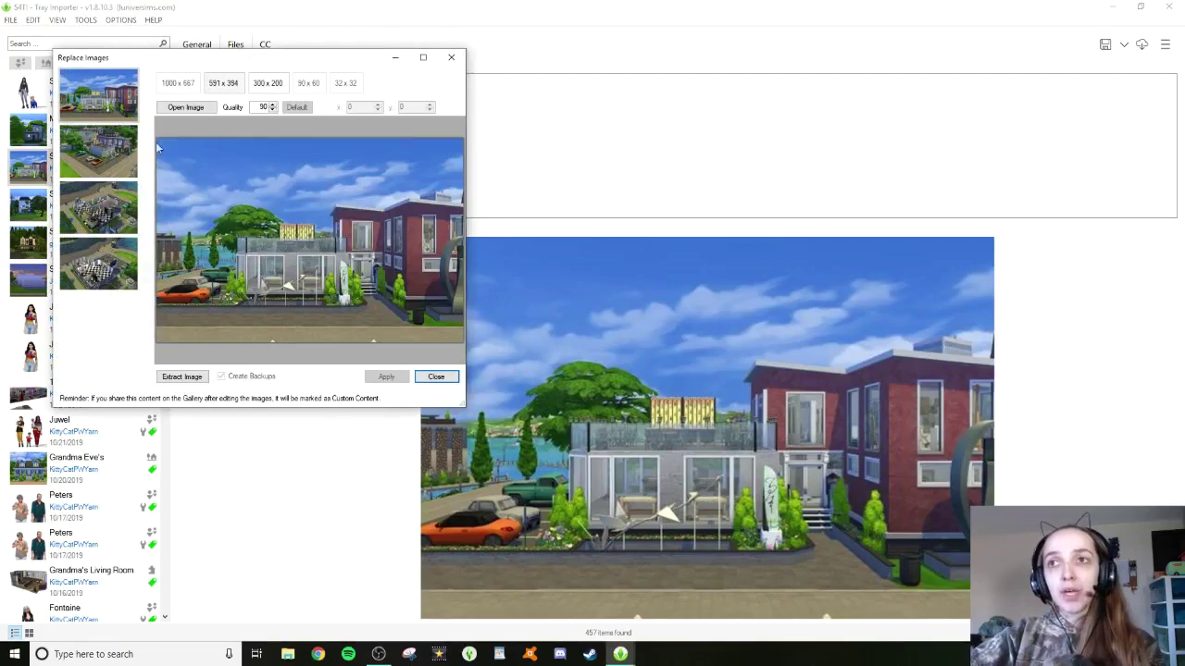
pyautogui.click(185, 108)
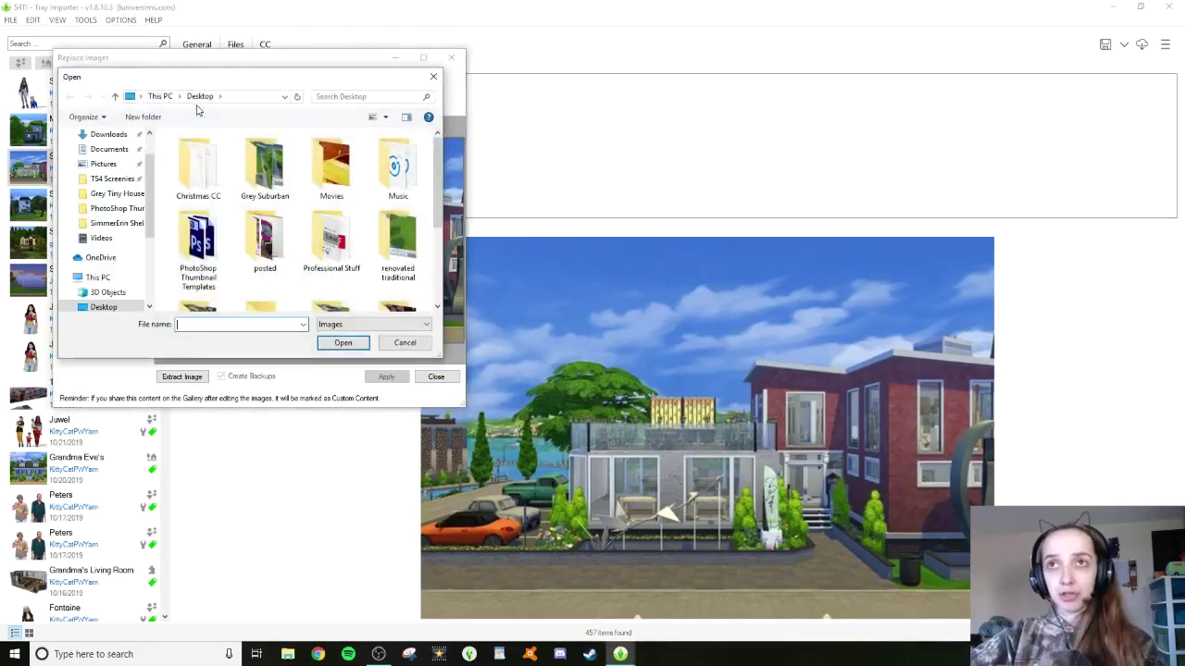
pyautogui.scroll(-3, 342, 279)
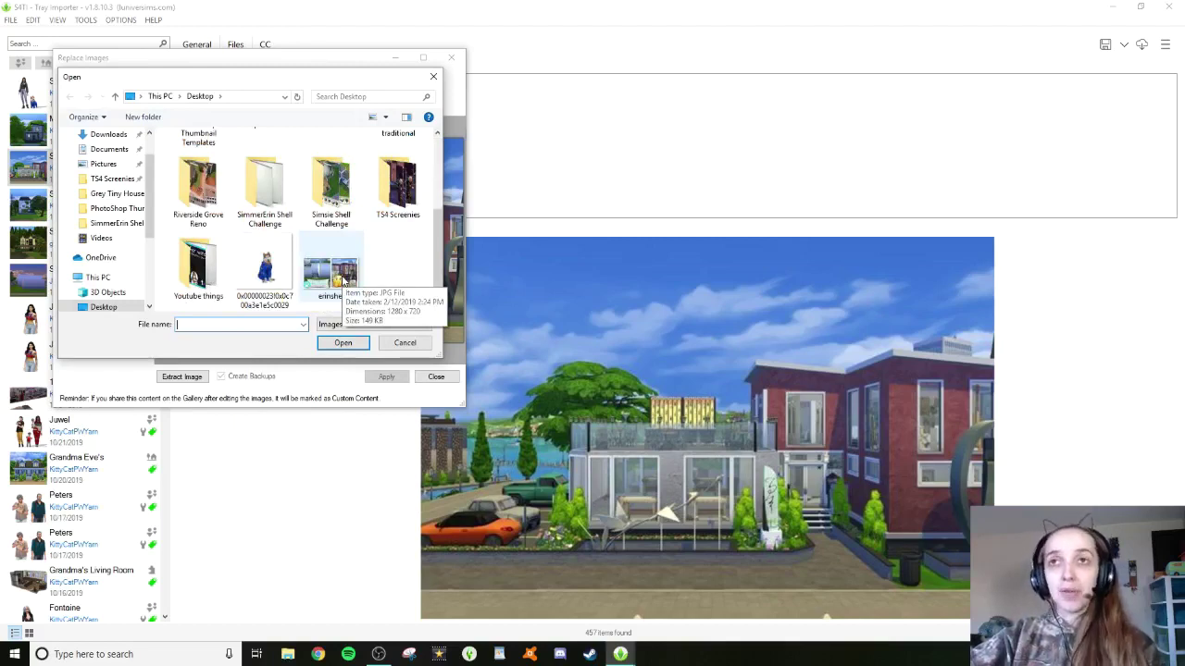
pyautogui.click(343, 276)
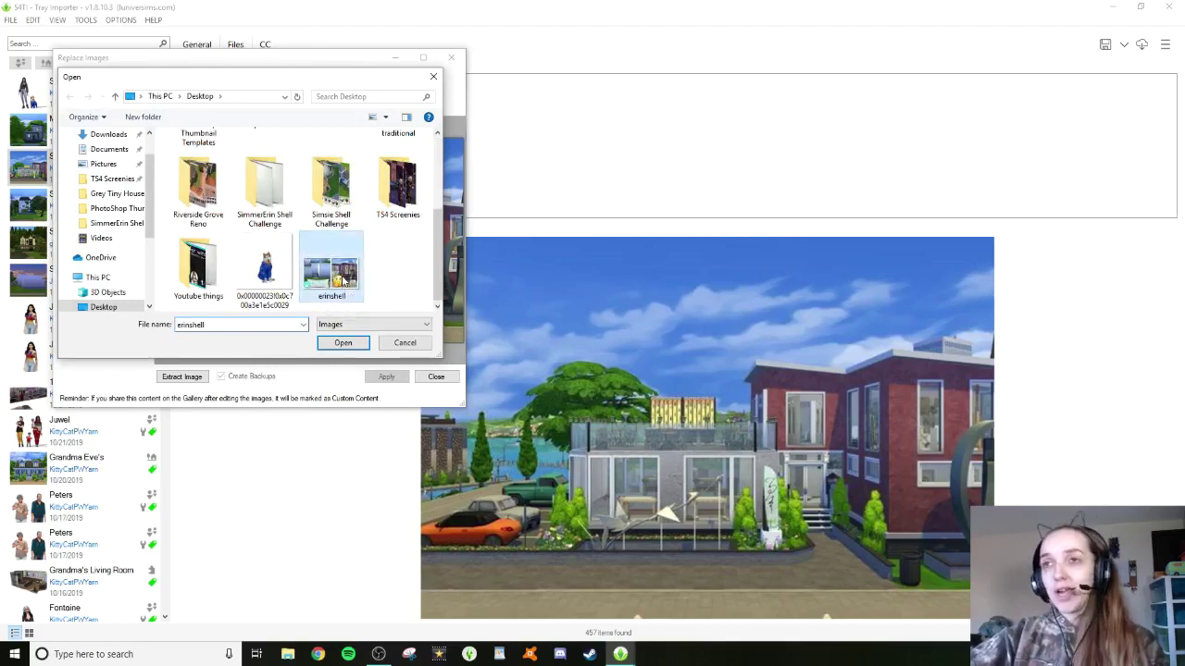
pyautogui.click(342, 343)
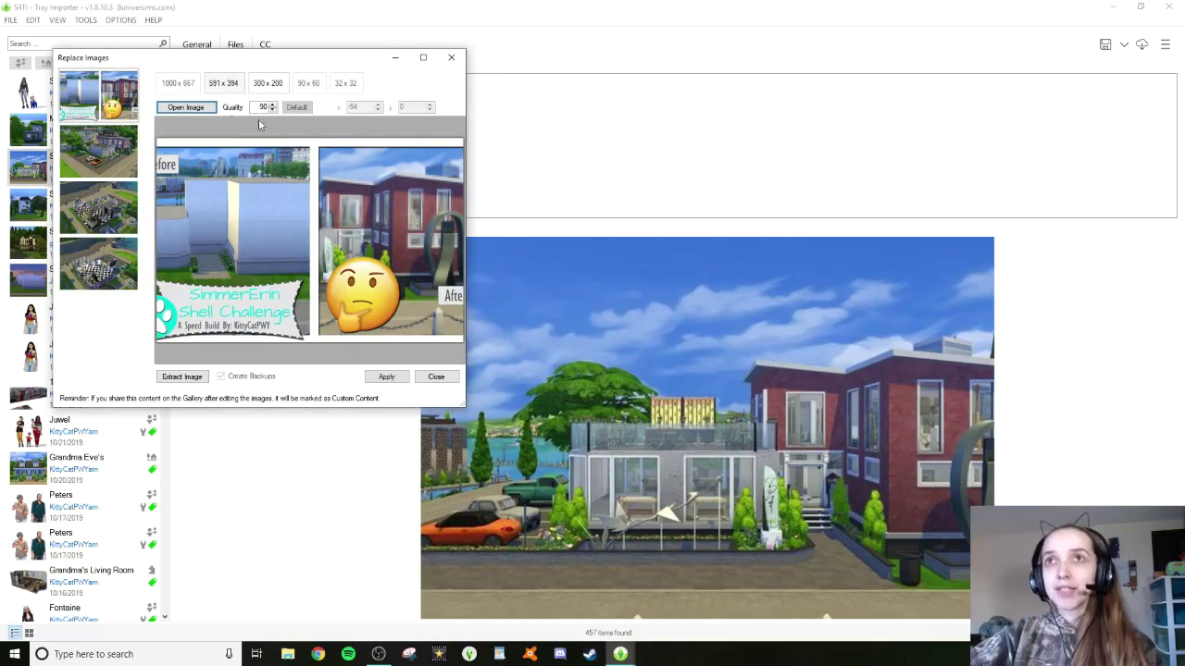
# Check the replacement picture at 300 x 200 and 591 x 394, and close the image replacement without applying it
pyautogui.click(274, 87)
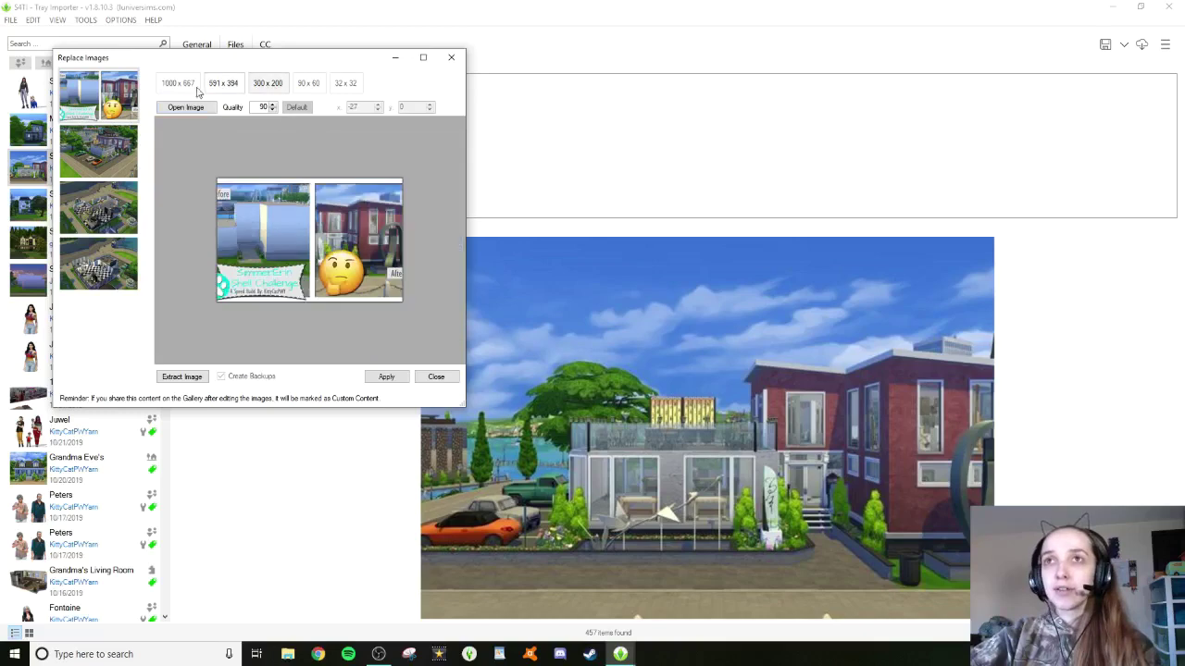
pyautogui.click(224, 84)
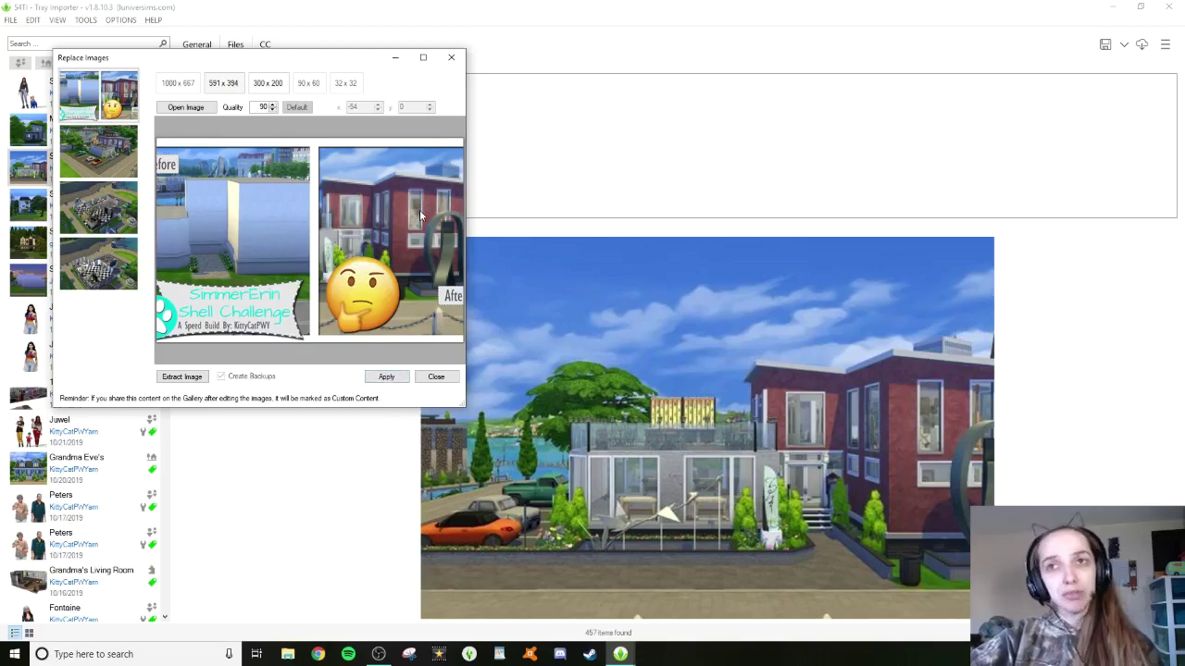
pyautogui.click(443, 377)
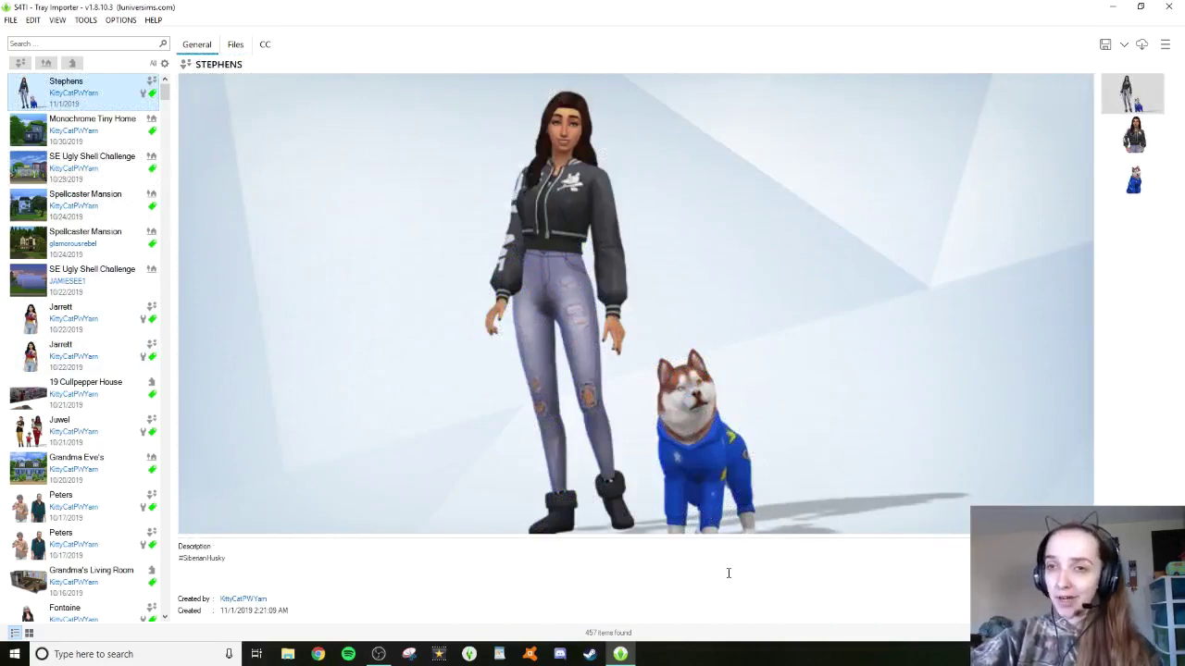
# Display the custom content files used by the woman-and-husky household
pyautogui.click(266, 53)
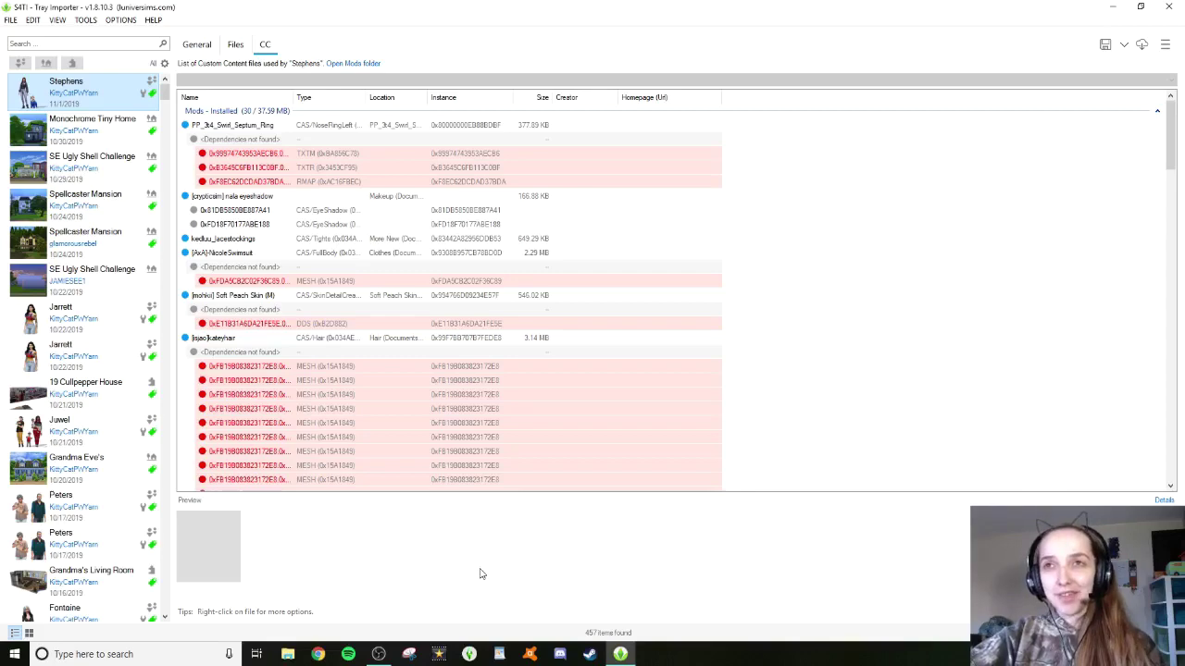
# Preview the PP_3t4_Swirl_Septum_Ring file and look through the household's full custom content list, including the overrides
pyautogui.click(268, 127)
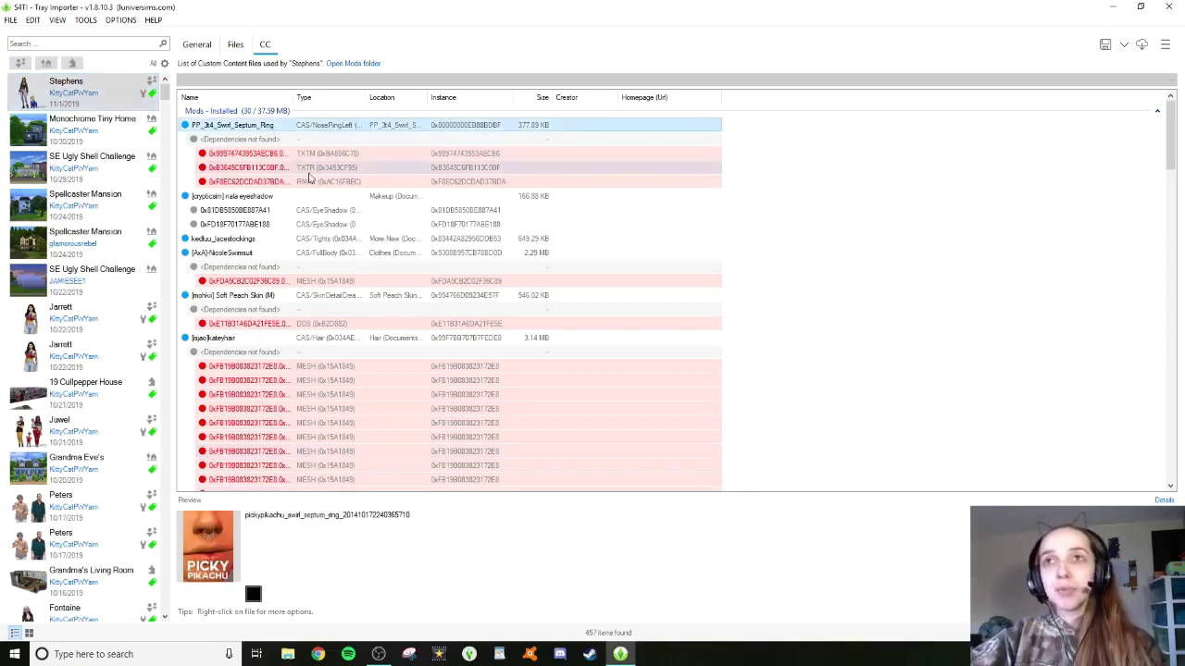
pyautogui.scroll(-20, 556, 415)
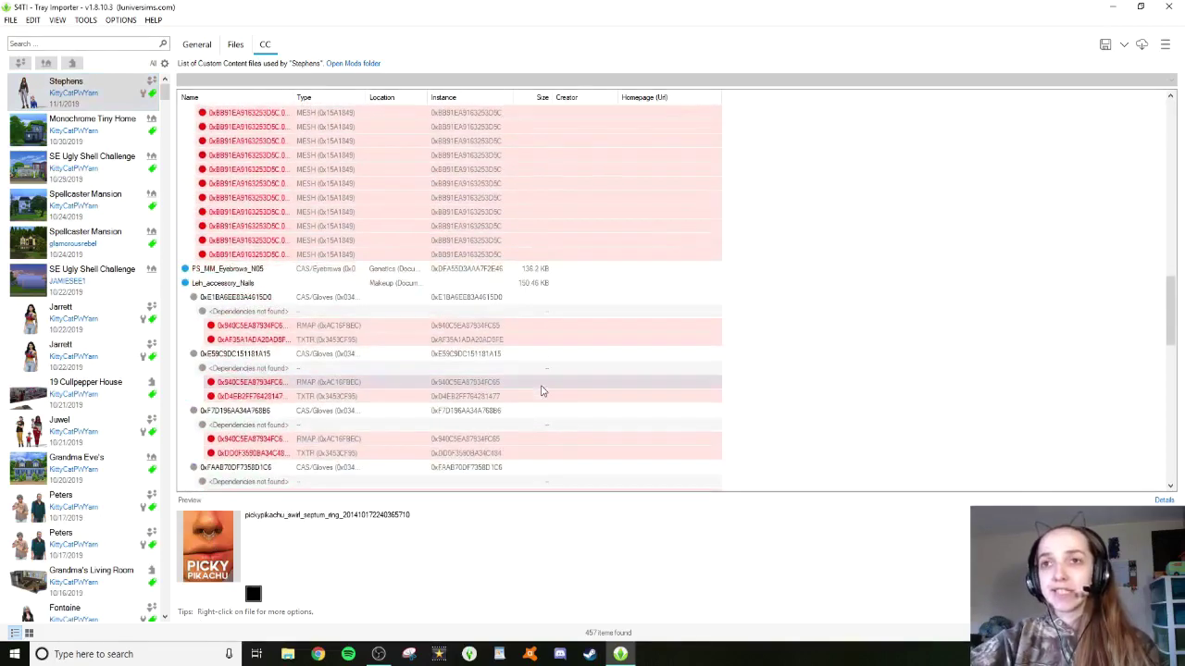
pyautogui.scroll(-20, 542, 390)
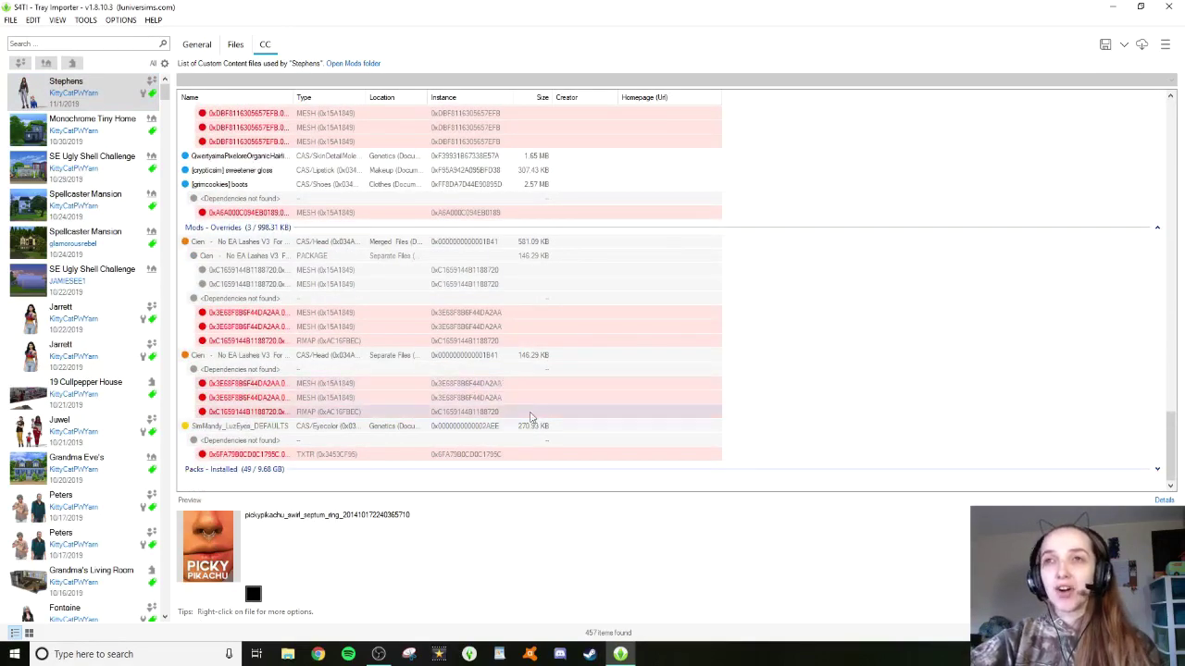
pyautogui.scroll(20, 535, 418)
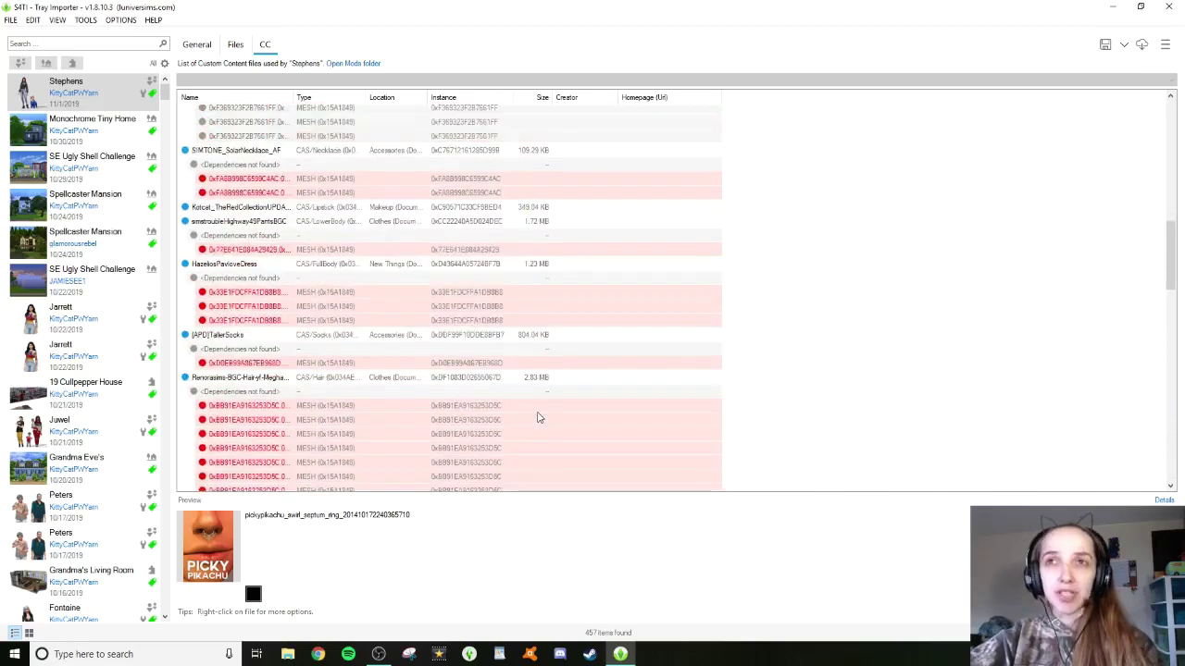
pyautogui.scroll(20, 540, 418)
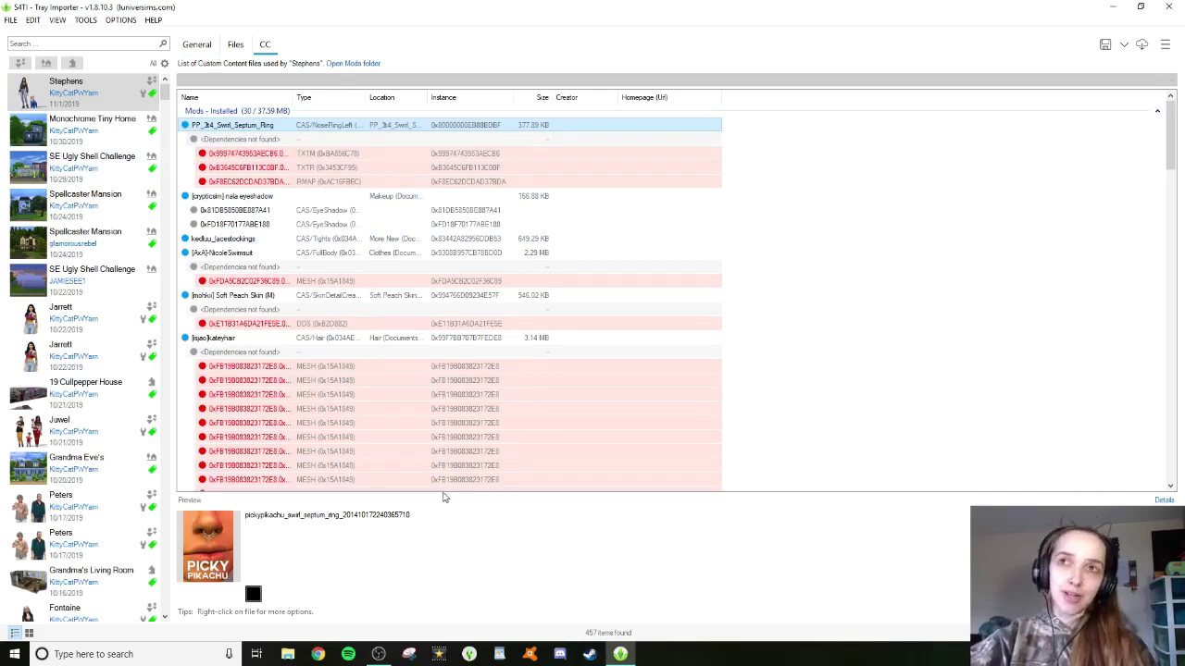
# Find the swirl septum ring on Google and open its download page on the Pickypikachu blog through the Pinterest result
pyautogui.rightClick(300, 132)
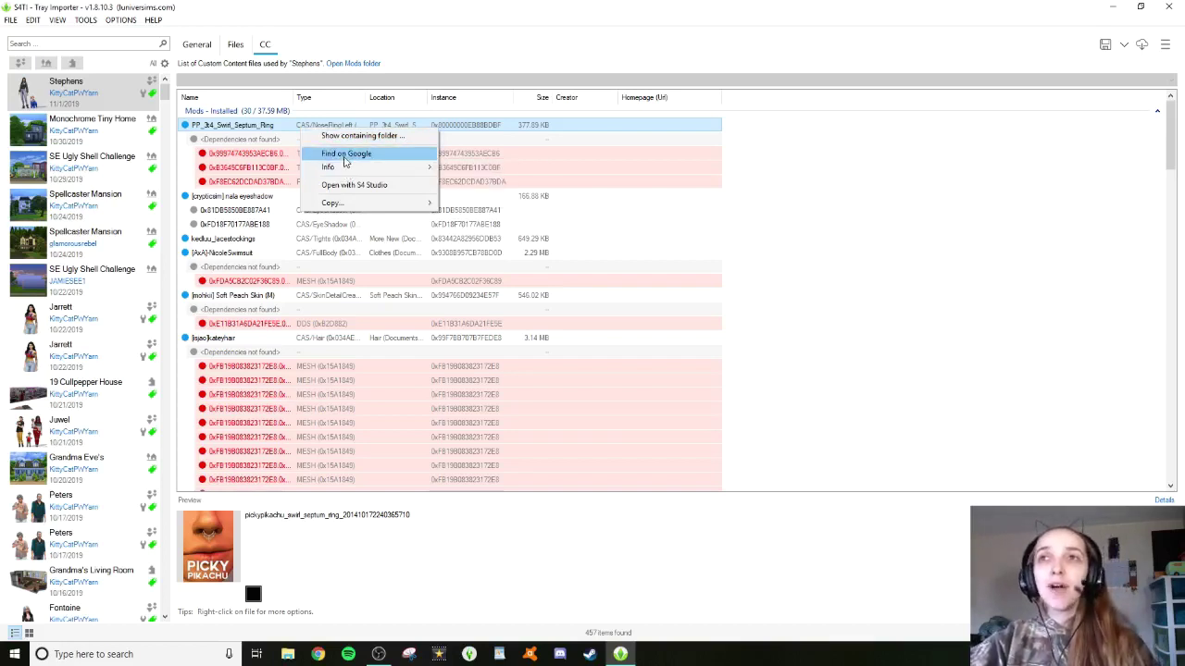
pyautogui.click(344, 157)
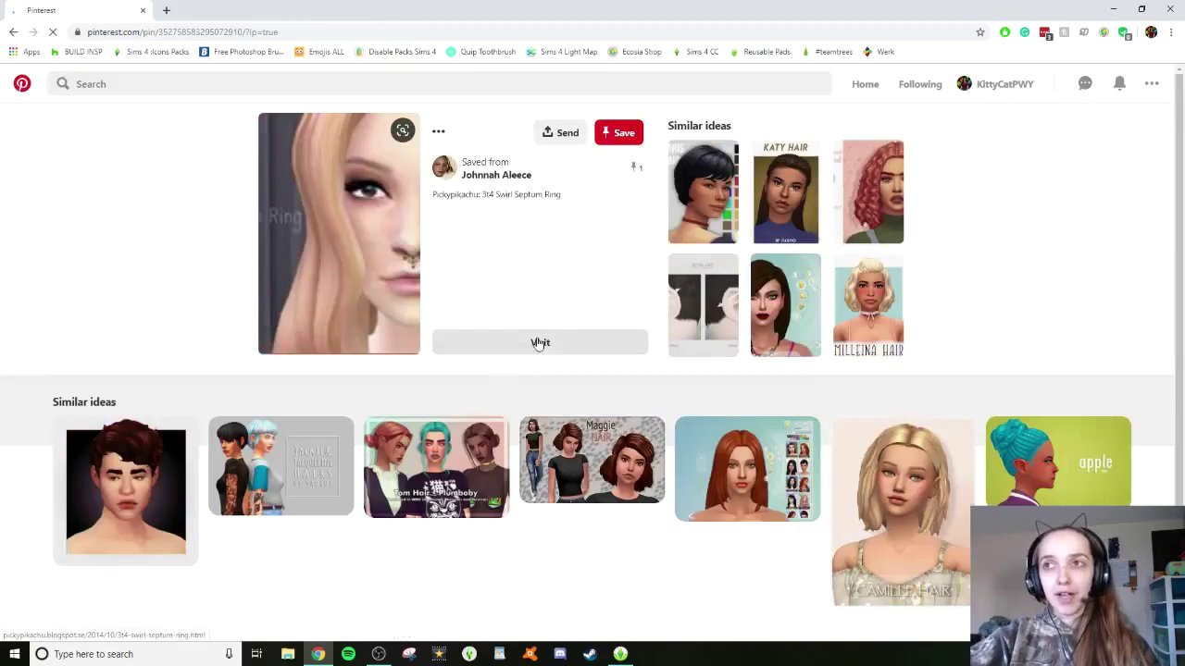
pyautogui.click(539, 343)
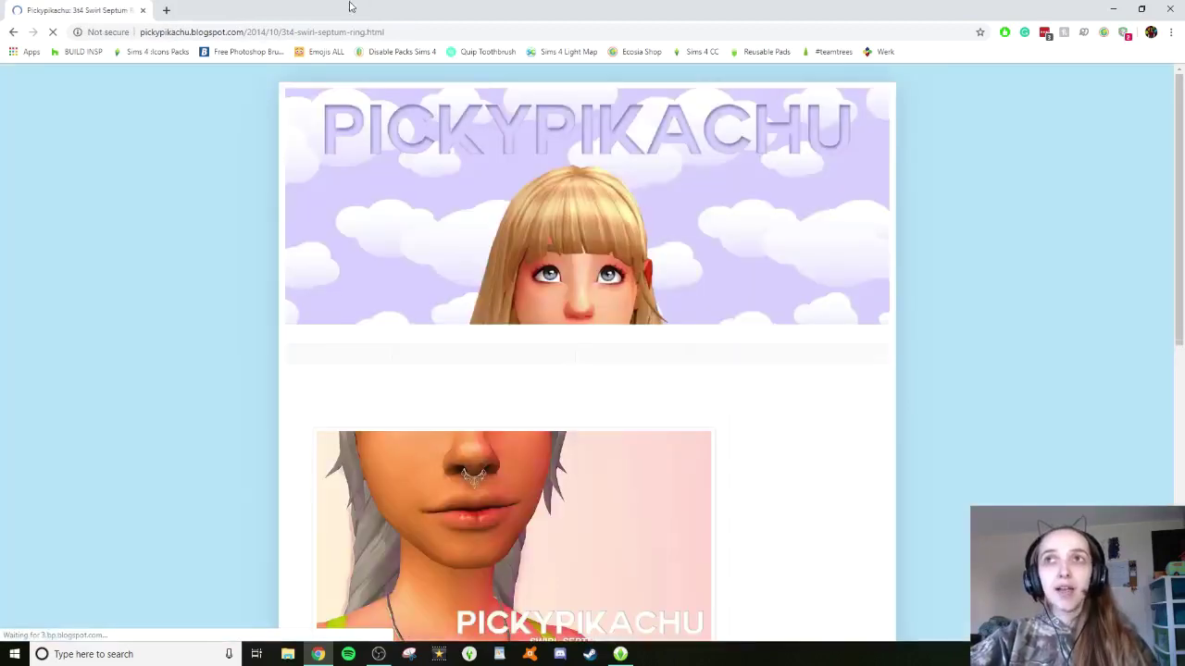
pyautogui.scroll(-2, 523, 338)
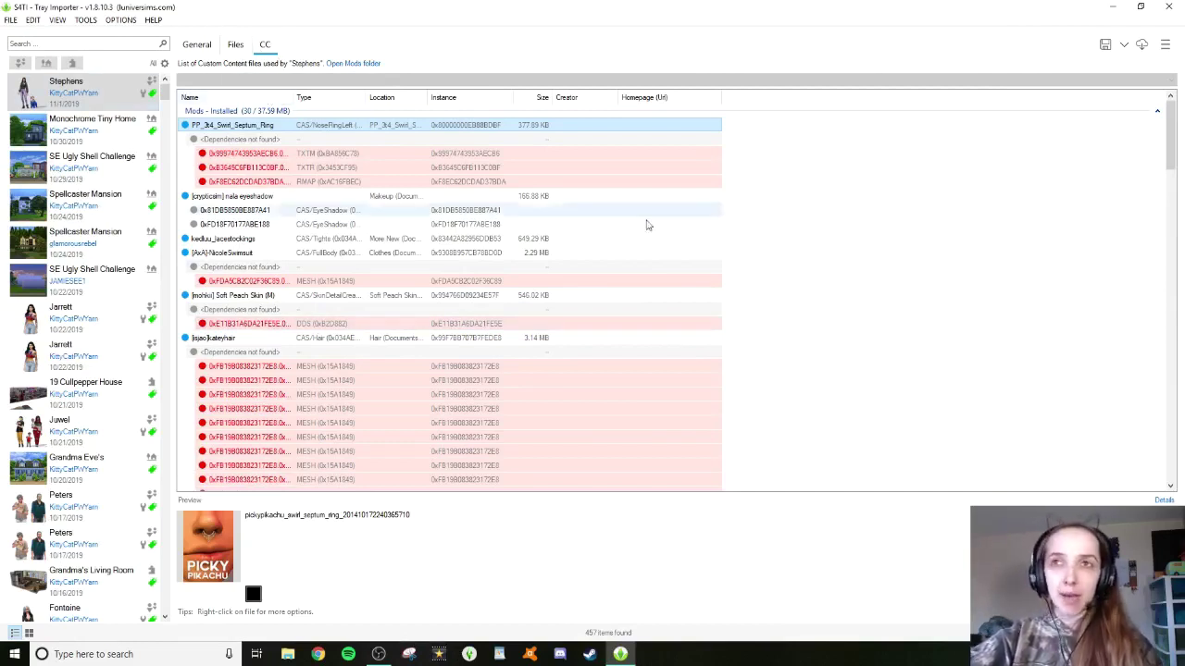
# Preview the nala eyeshadow, NicoleSwimsuit and kedluu_lacestockings files in the household's custom content list
pyautogui.click(375, 198)
pyautogui.click(377, 239)
pyautogui.click(383, 253)
pyautogui.click(385, 239)
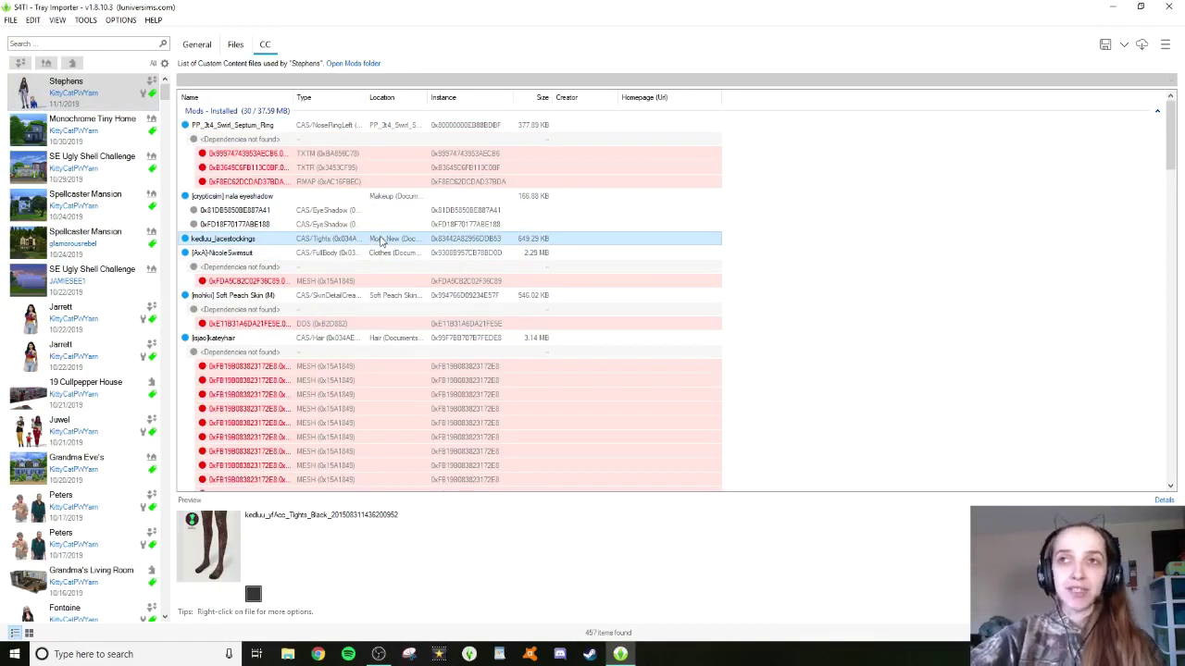
pyautogui.scroll(-1, 381, 241)
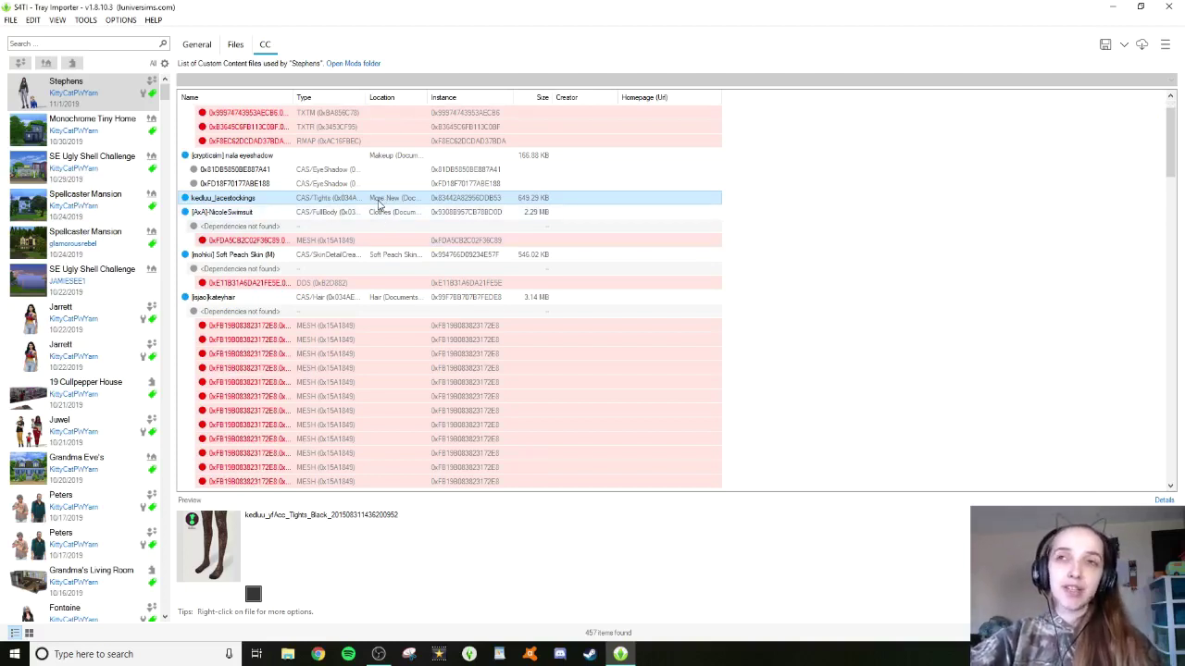
# Show the folder containing kedluu_lacestockings, check the file actions available for the package, and close the folder
pyautogui.rightClick(379, 204)
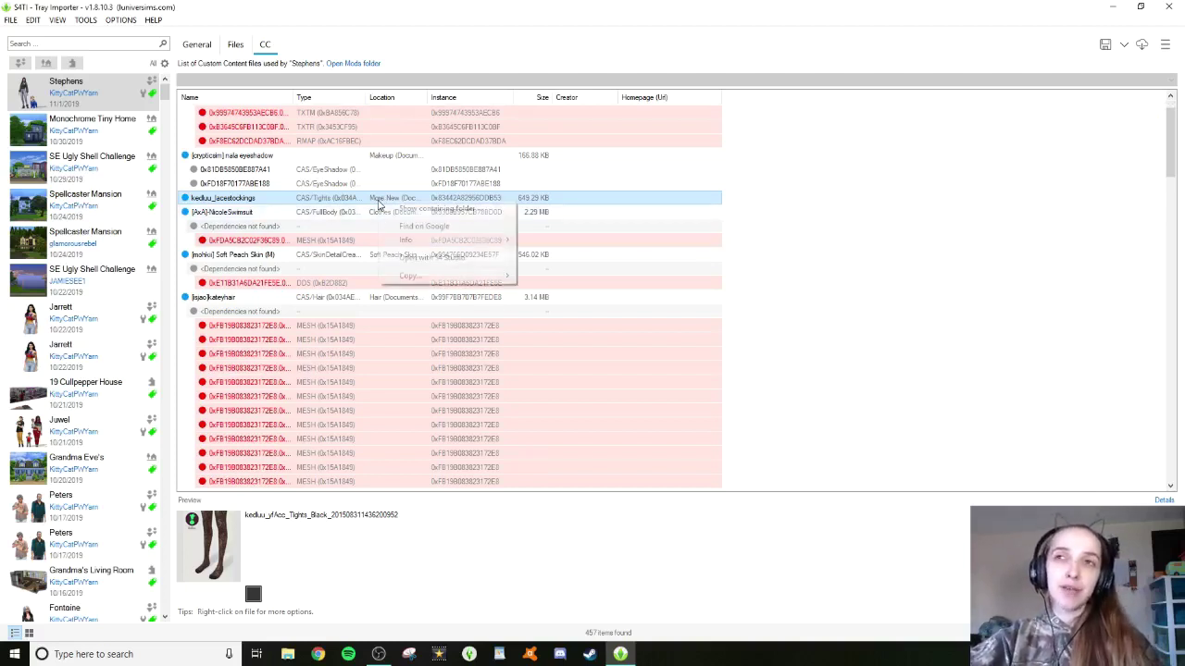
pyautogui.click(448, 213)
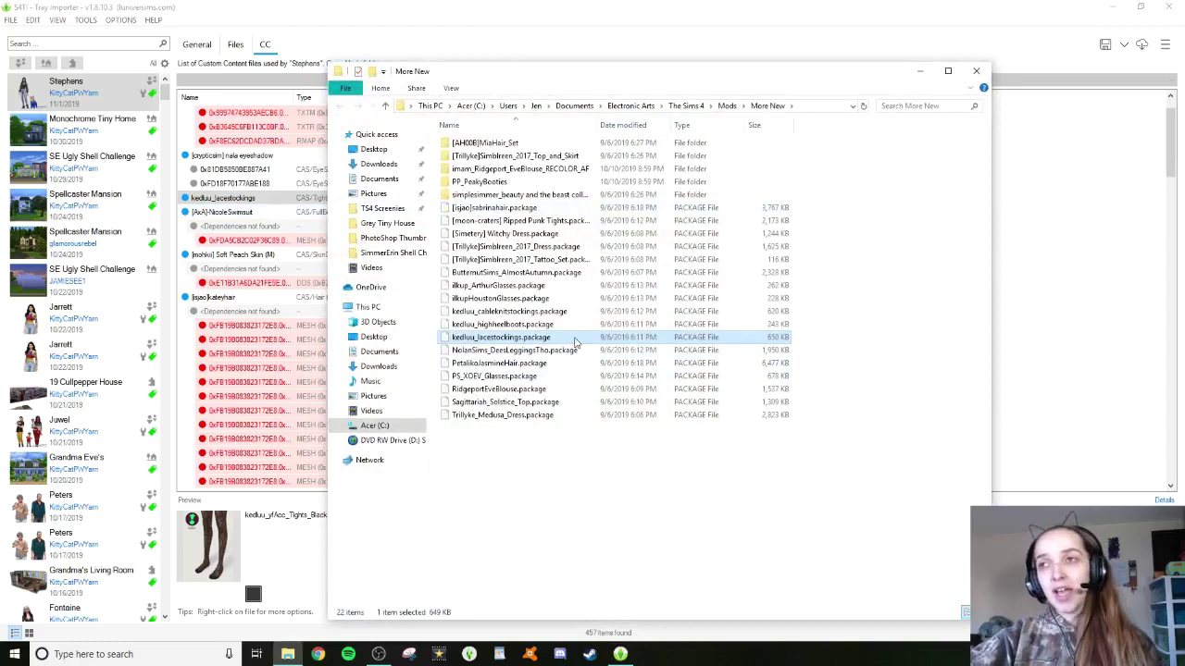
pyautogui.rightClick(576, 343)
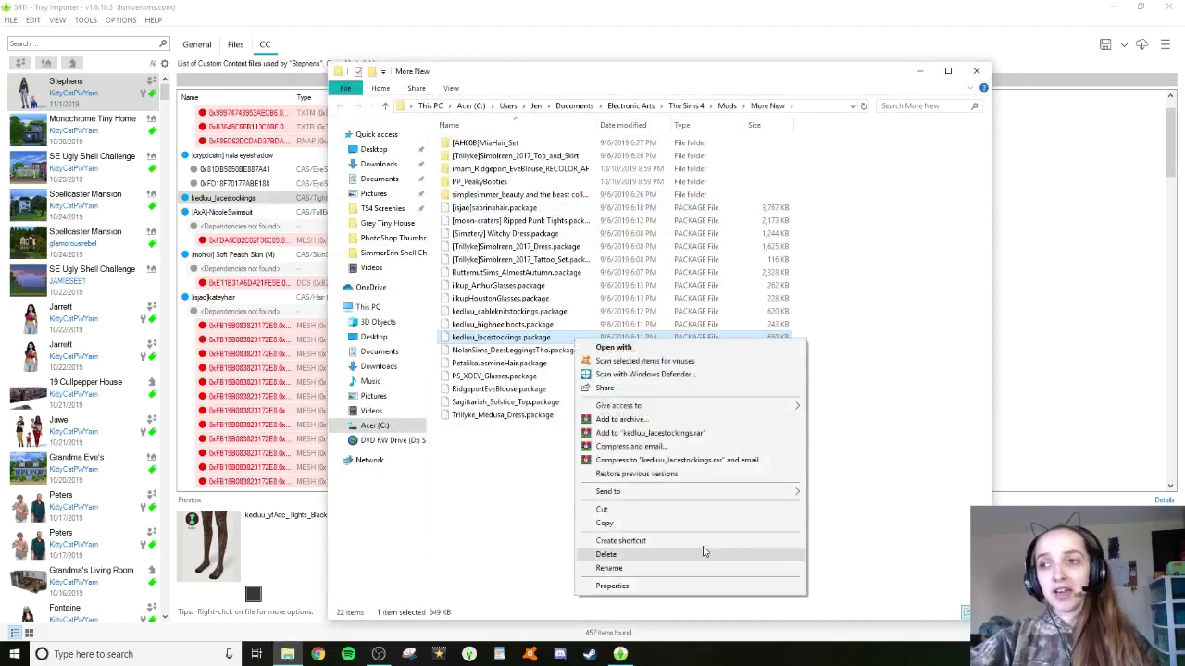
pyautogui.click(921, 531)
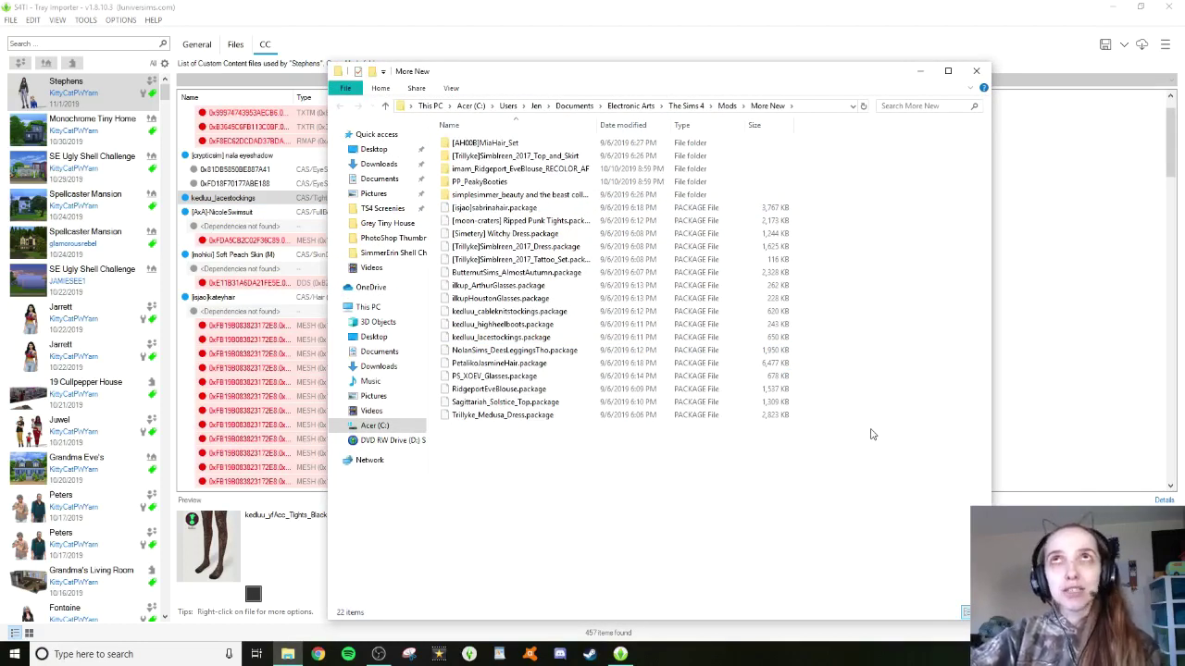
pyautogui.click(975, 73)
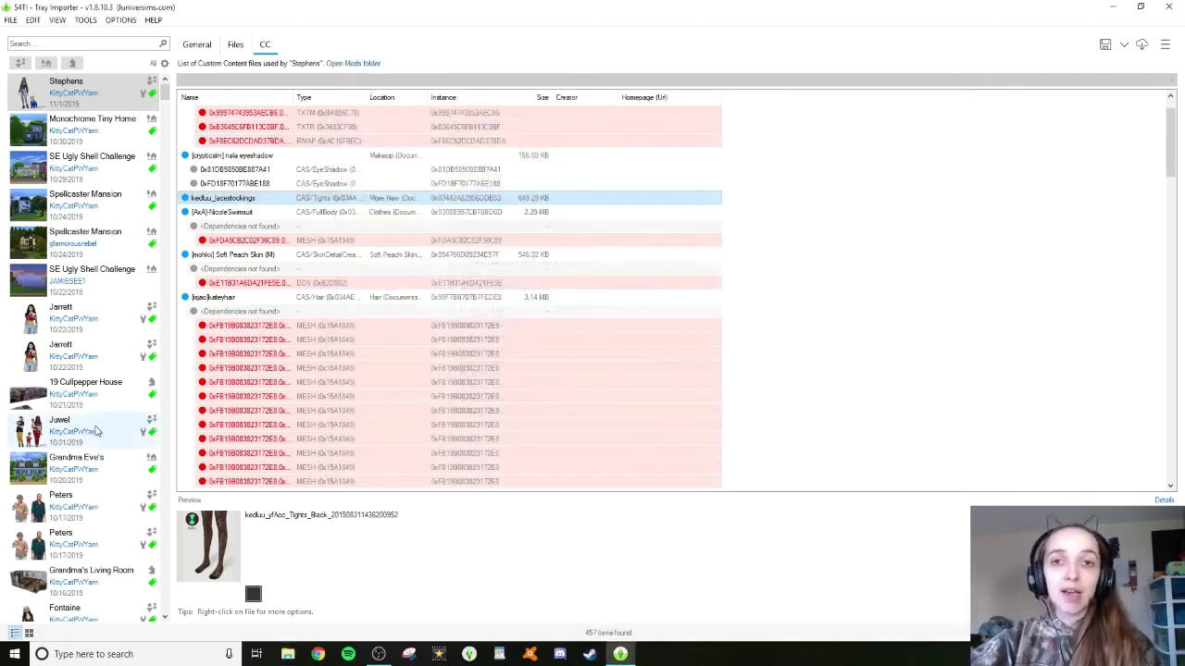
# Switch to Sims 4 Studio, browse My CC to the Custom Content Accessories folder, and preview alexaarr_BumblebeeEarrings
pyautogui.scroll(-6, 98, 430)
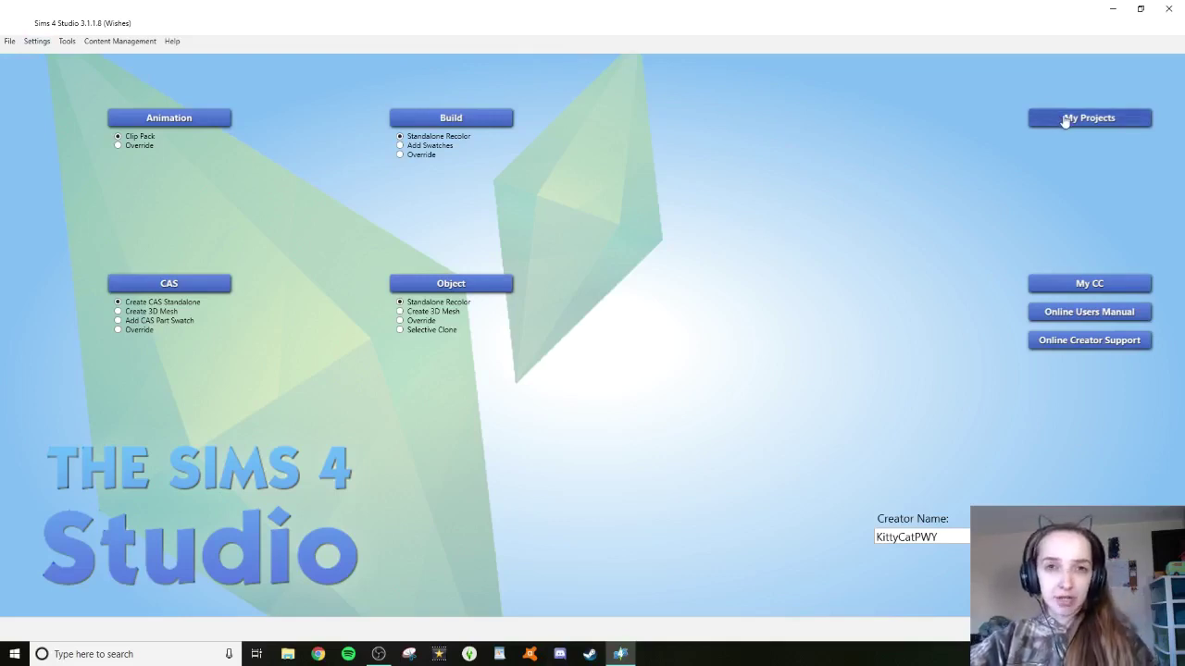
pyautogui.click(1134, 293)
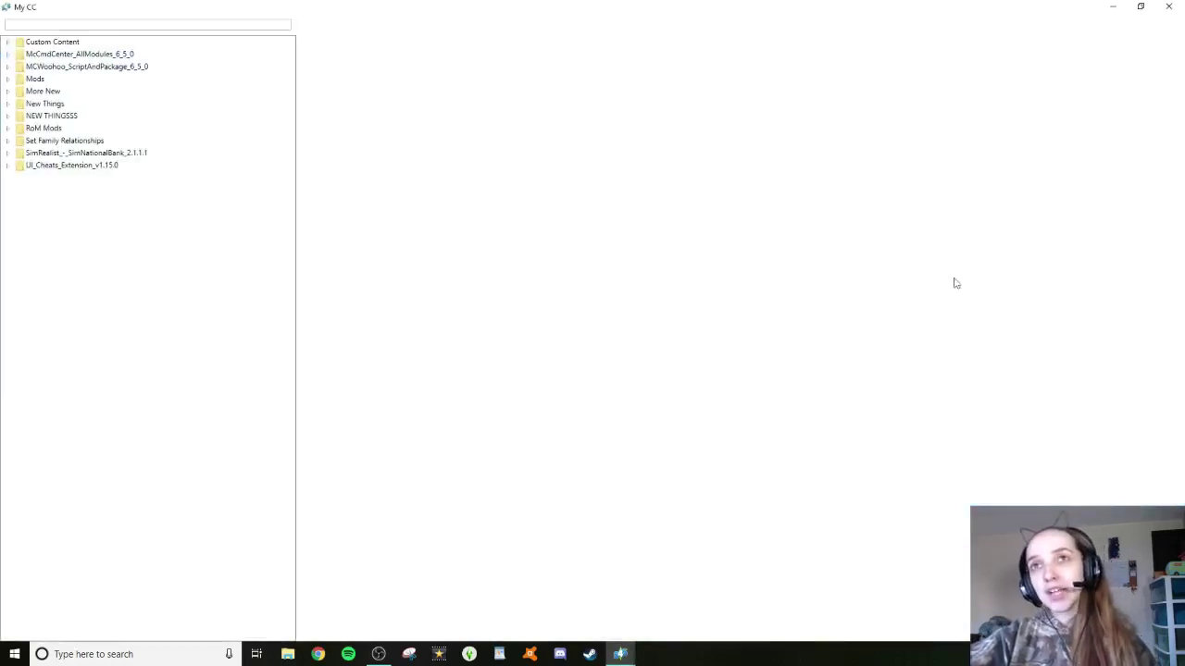
pyautogui.click(8, 42)
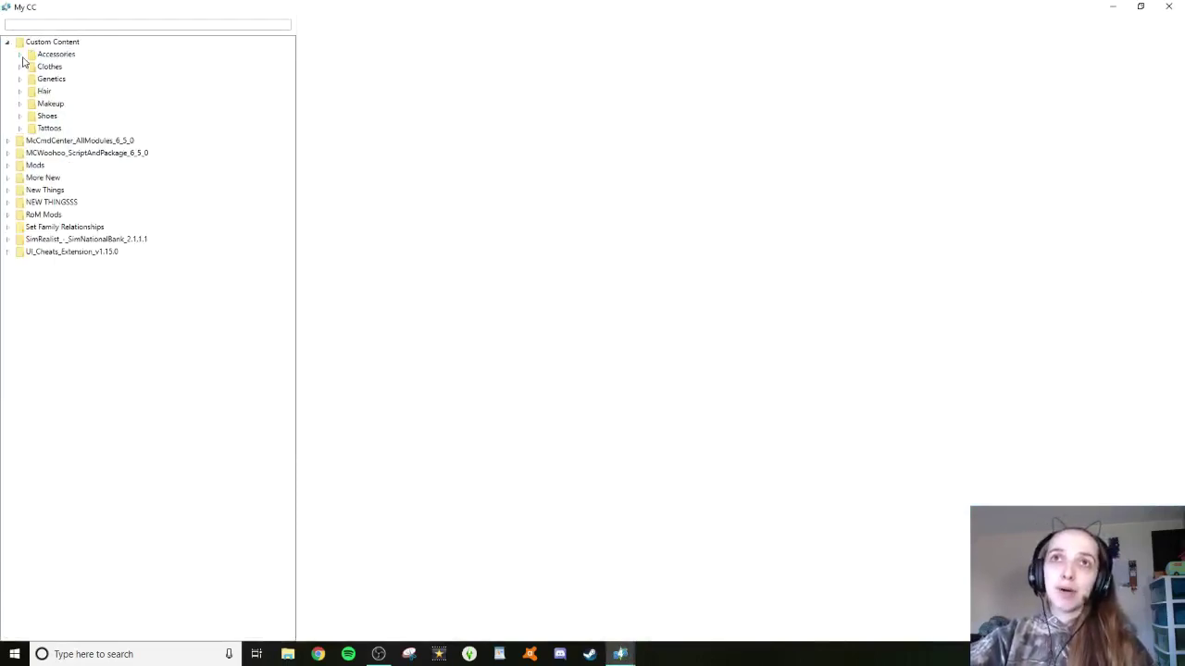
pyautogui.click(20, 54)
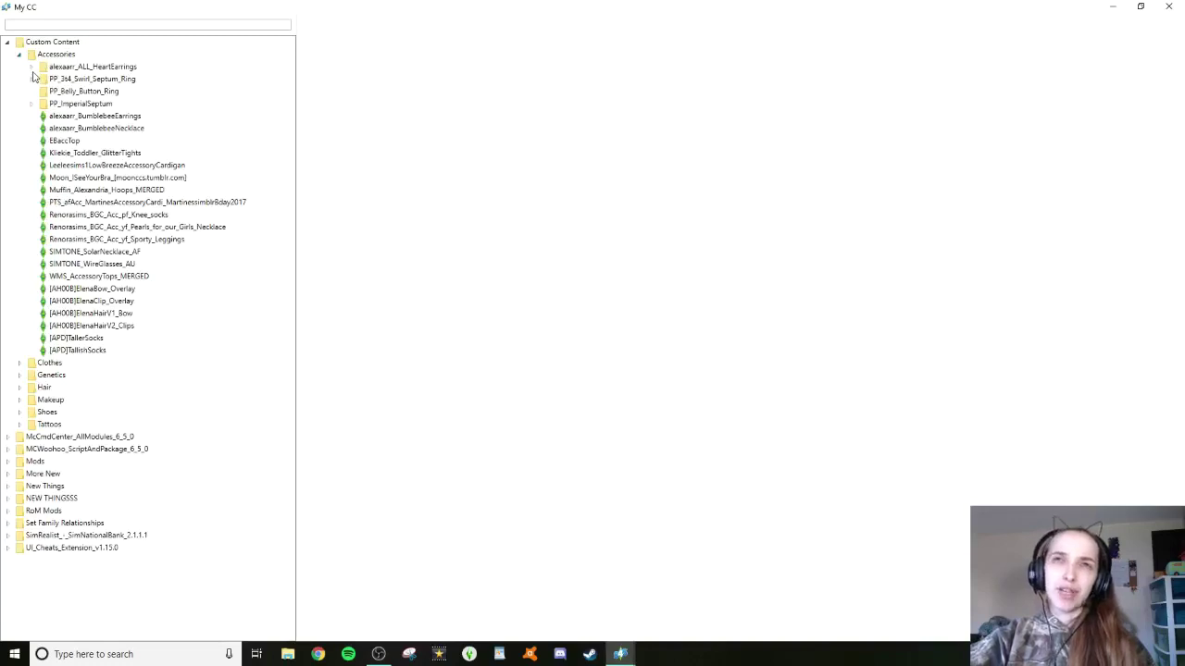
pyautogui.click(93, 116)
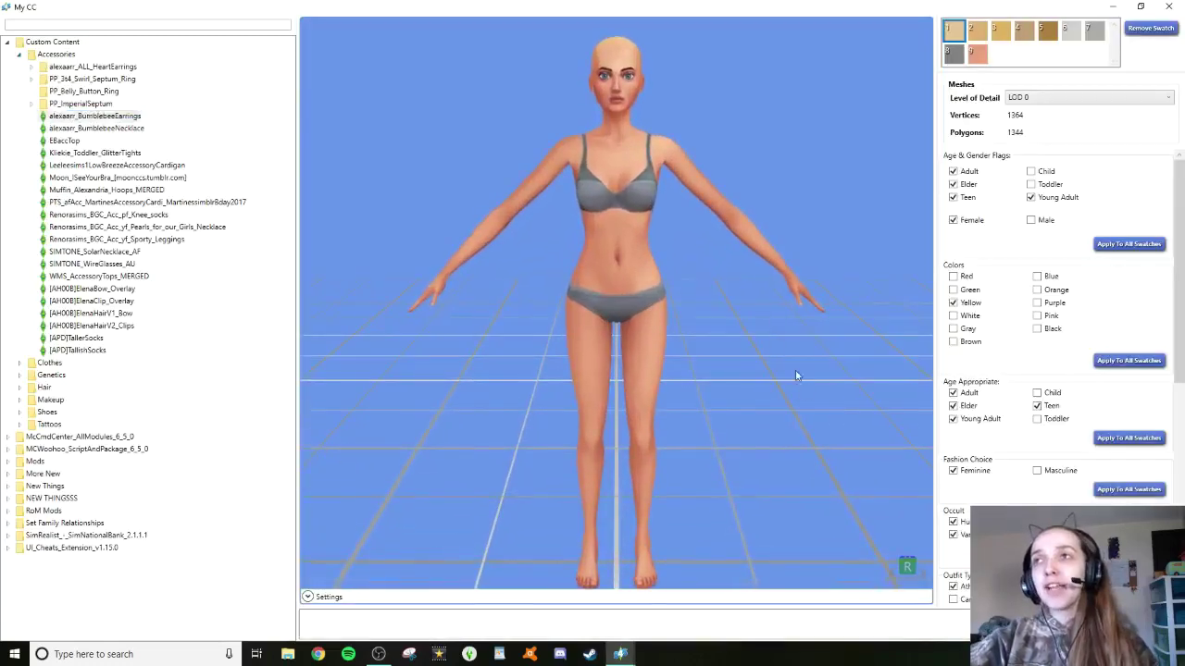
# Preview the Colorful_Plumbobs Cutie_Flower toddler dress from the Clothes folder on the 3D model
pyautogui.click(19, 364)
pyautogui.scroll(-2, 134, 418)
pyautogui.scroll(-5, 136, 422)
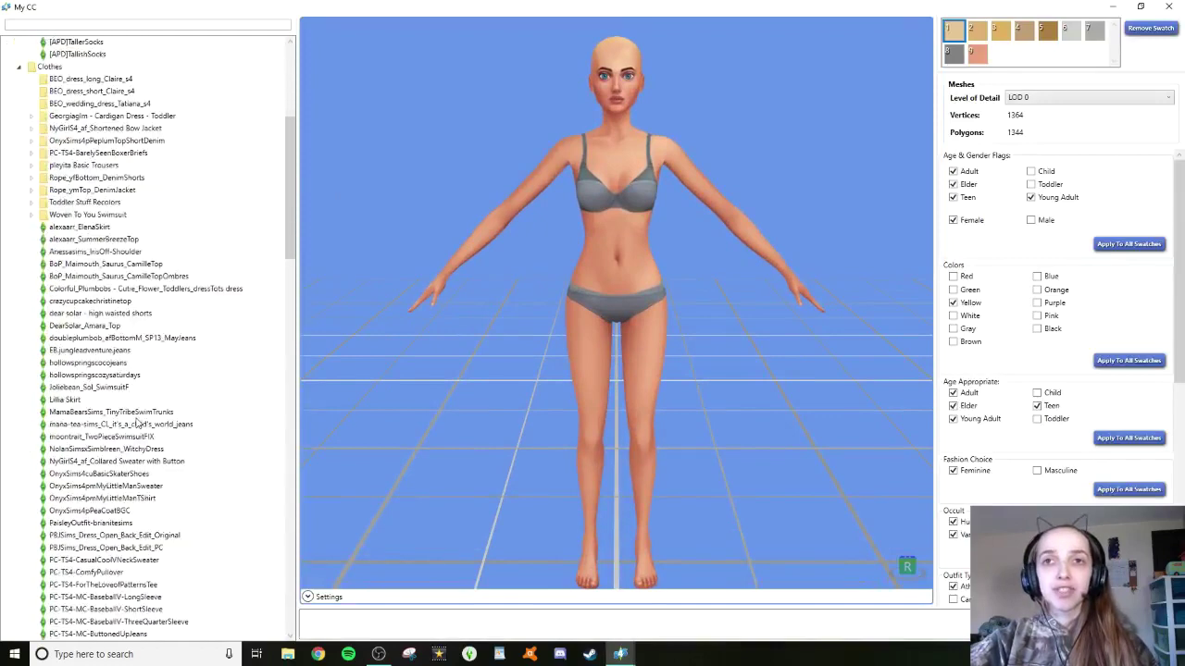
pyautogui.click(135, 294)
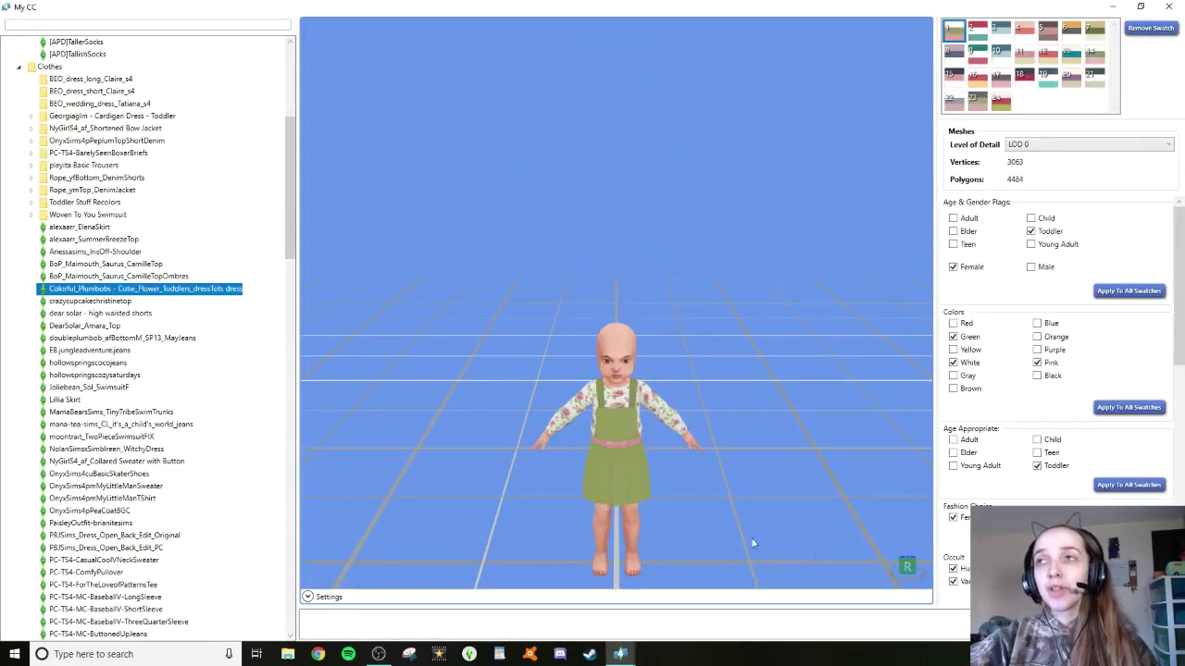
pyautogui.scroll(-2, 664, 478)
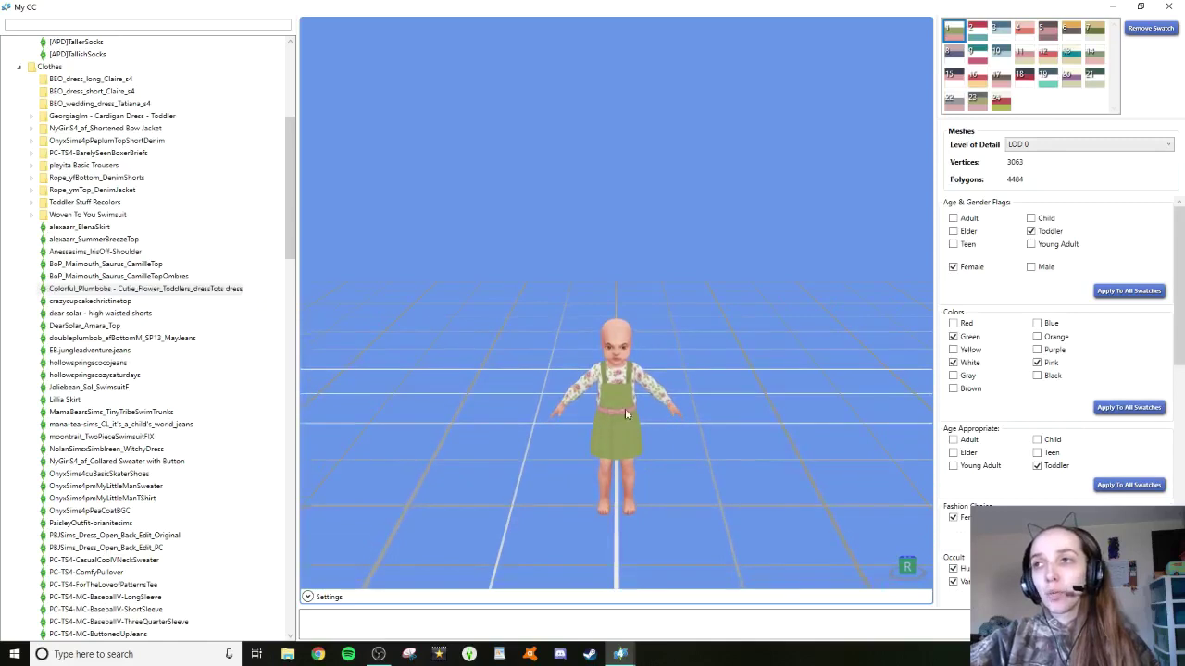
pyautogui.moveTo(620, 419); pyautogui.dragTo(620, 341)
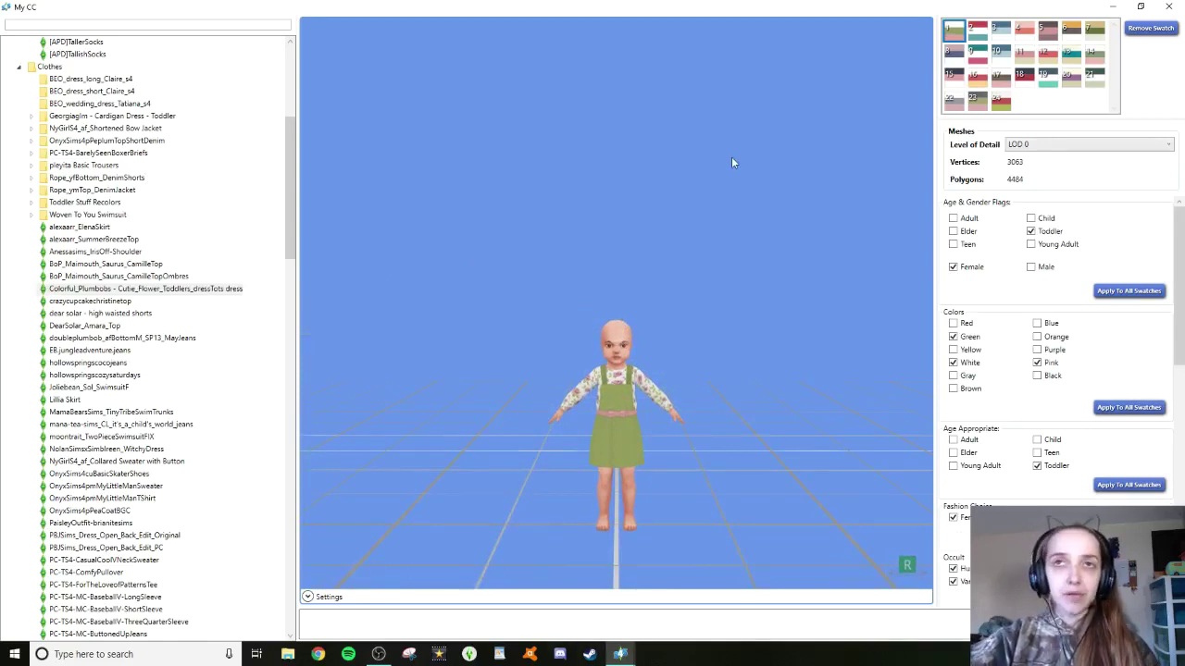
# View the toddler dress in colour swatches 2, 3 and 6
pyautogui.click(980, 34)
pyautogui.click(1005, 33)
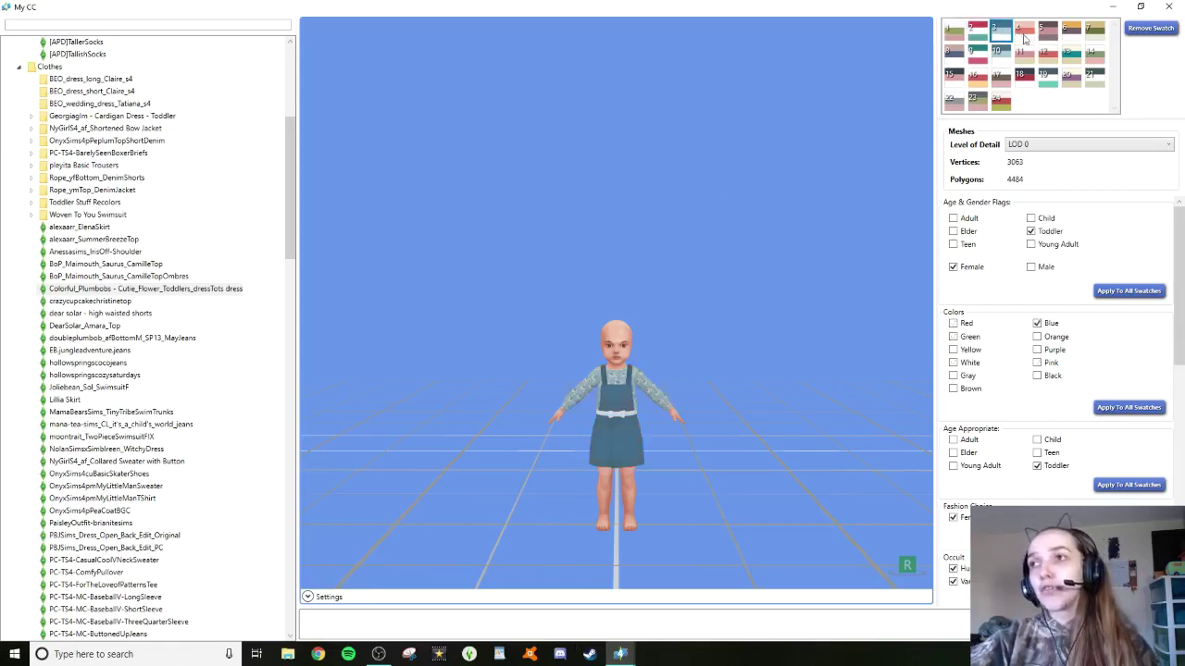
pyautogui.click(1072, 34)
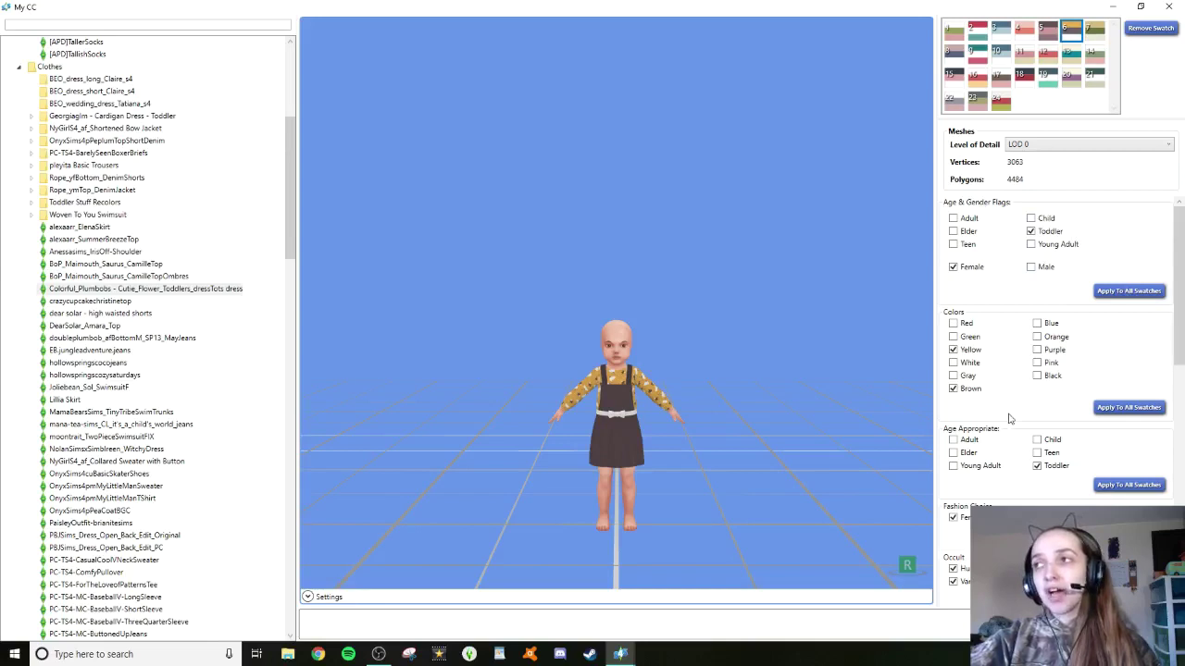
# Examine the toddler dress's category settings, from colours and age through outfit type, fabric, archetype and sub part type
pyautogui.scroll(-2, 1008, 412)
pyautogui.scroll(1, 972, 264)
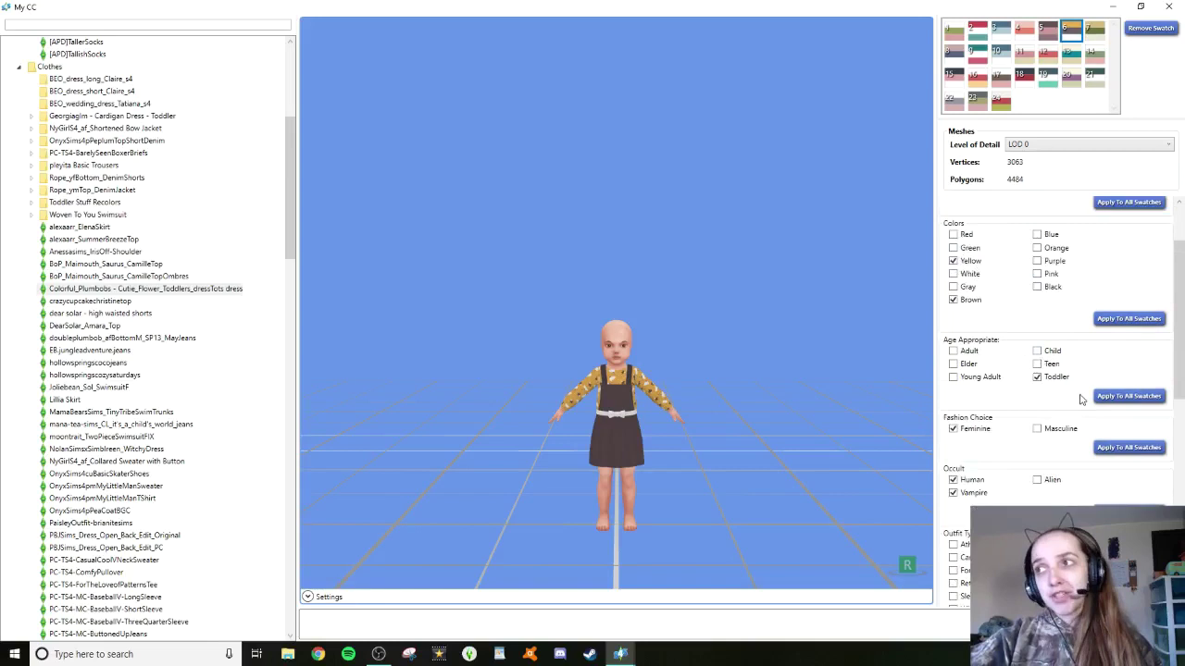
pyautogui.scroll(-3, 1017, 394)
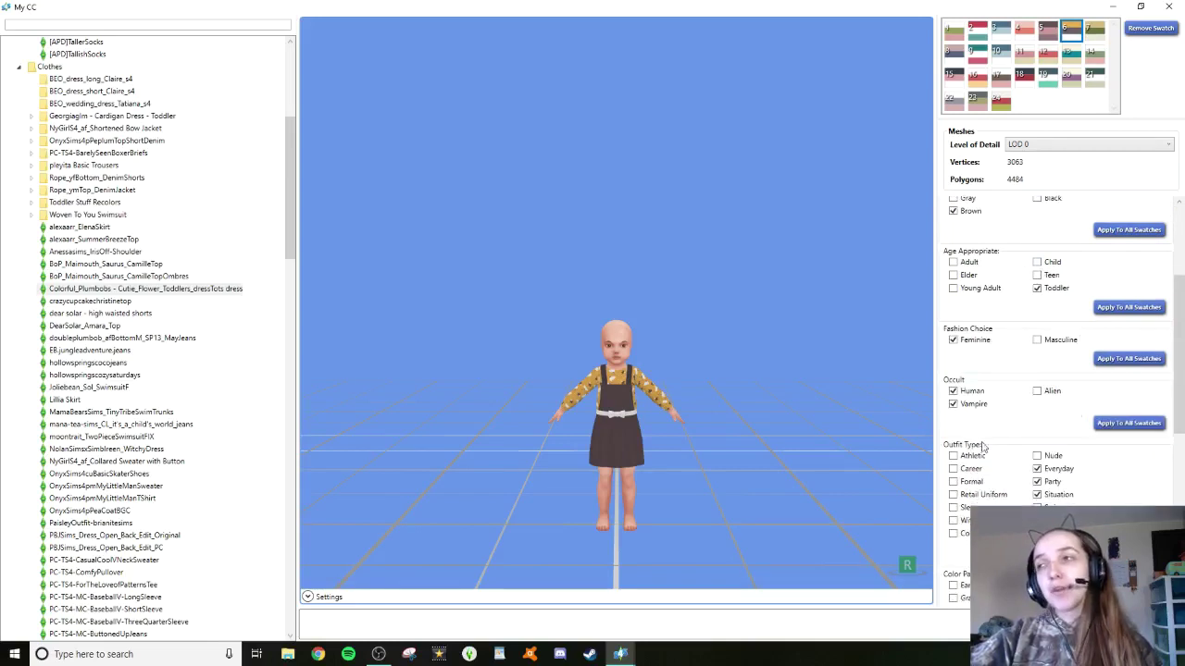
pyautogui.scroll(-2, 1113, 399)
pyautogui.scroll(-2, 1050, 458)
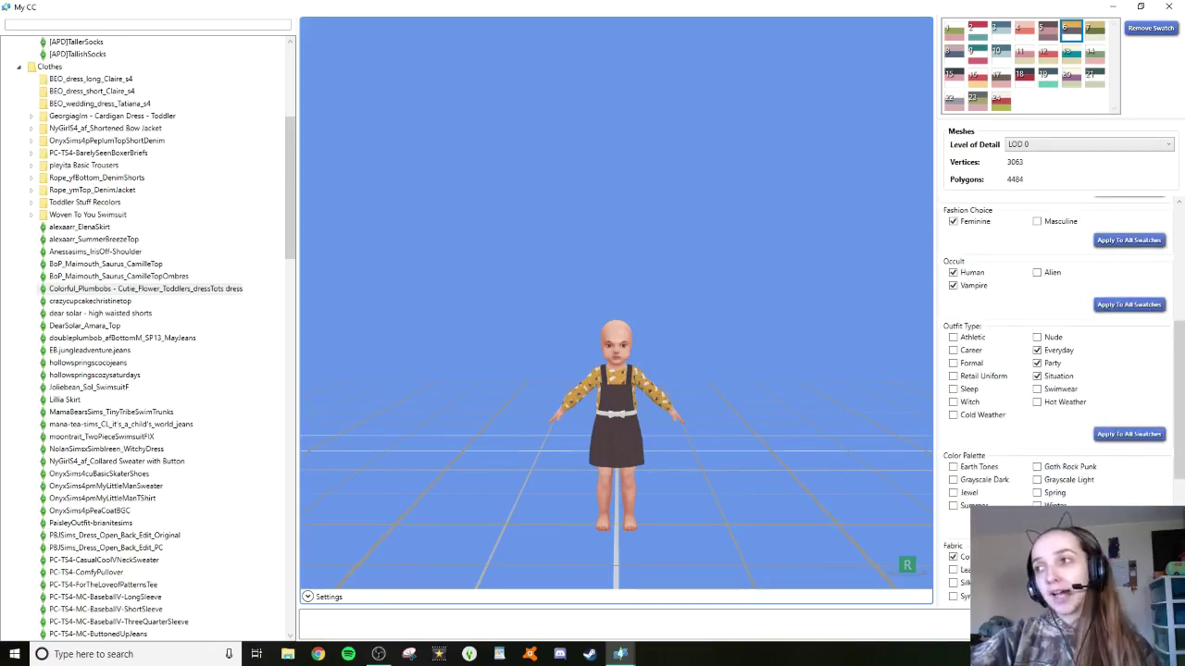
pyautogui.scroll(-7, 1084, 502)
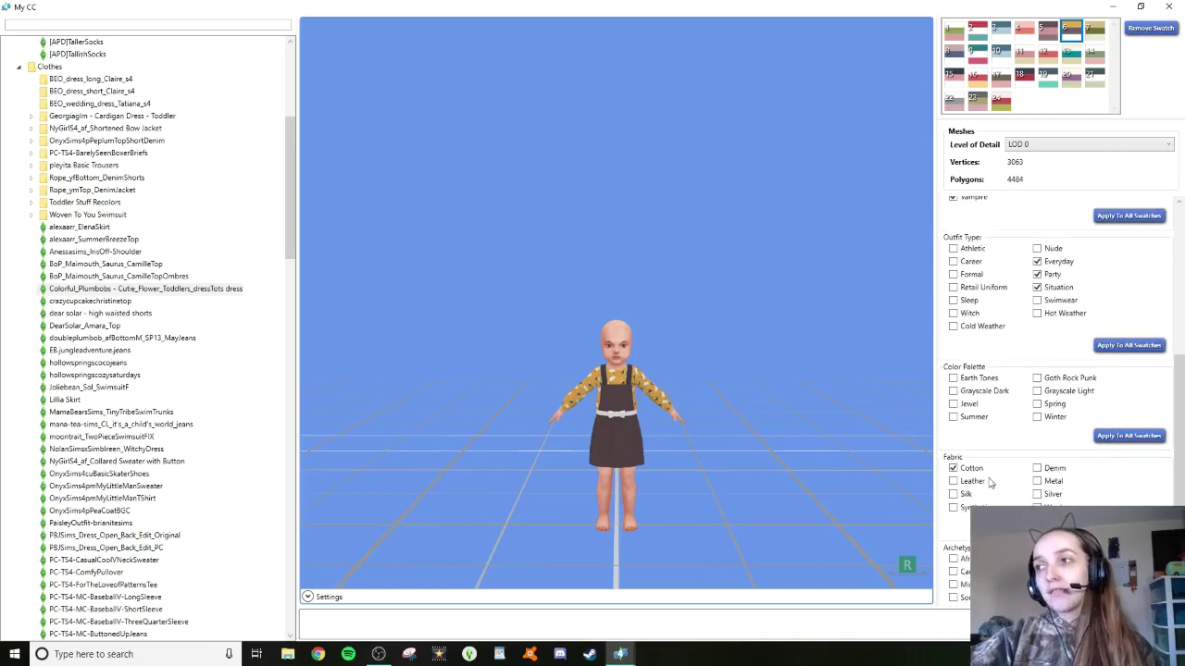
pyautogui.scroll(-3, 1084, 503)
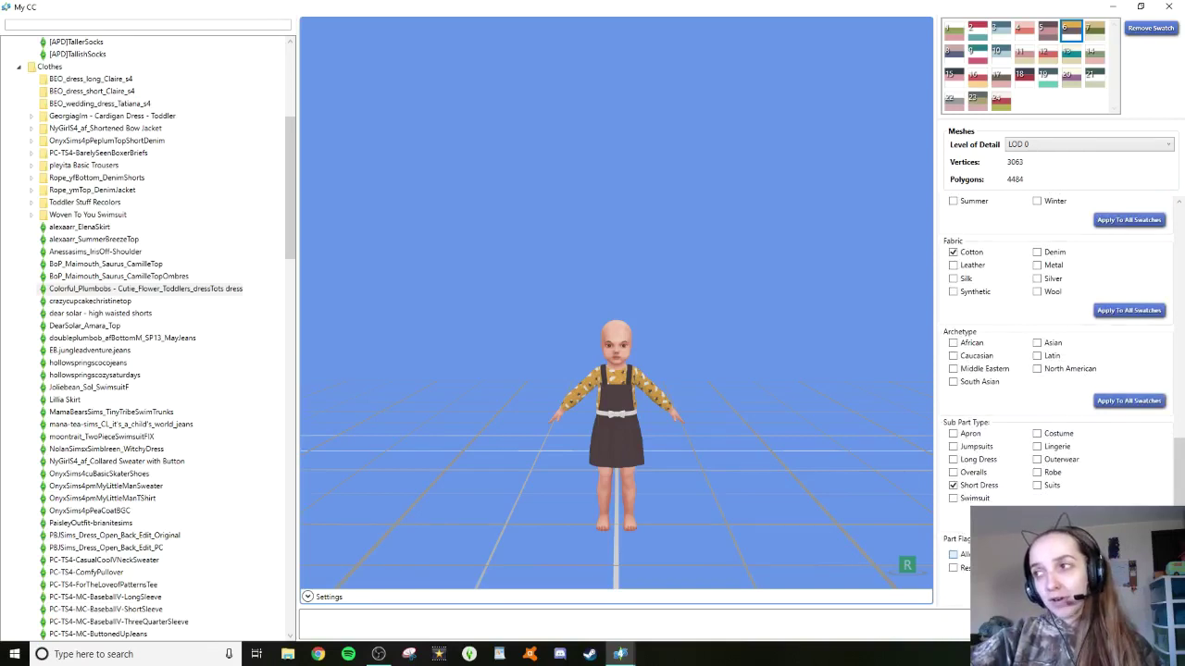
pyautogui.scroll(7, 1127, 303)
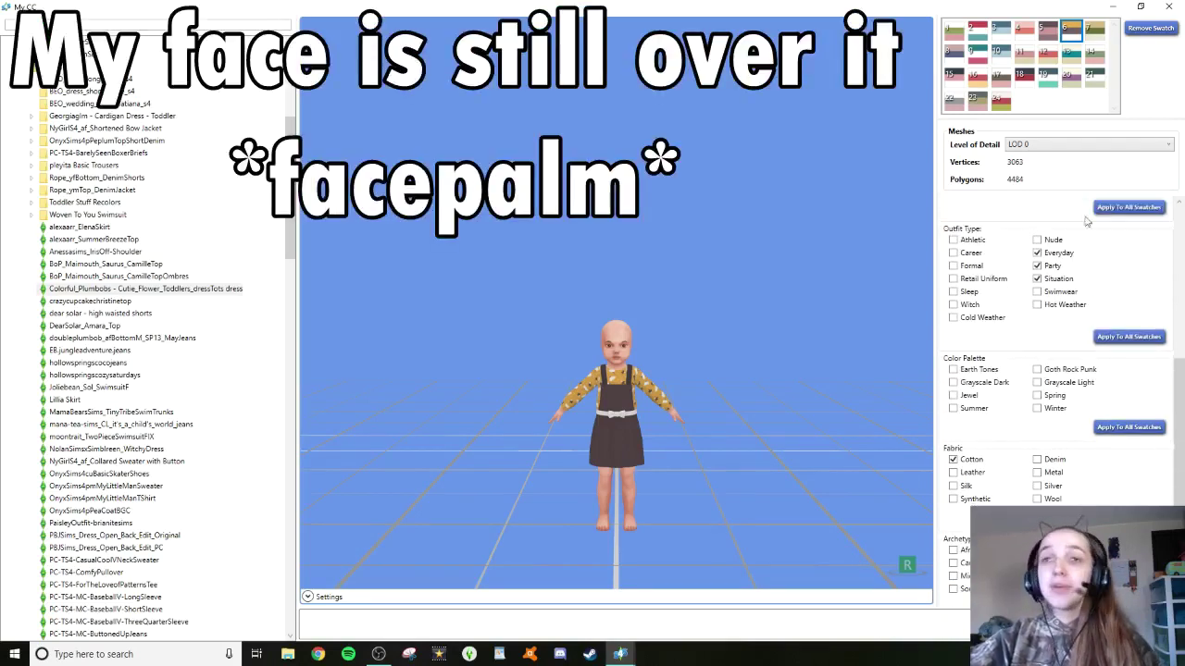
# Try toggling the Hot Weather and Party outfit types for the toddler dress, leaving both at their original settings
pyautogui.click(1038, 307)
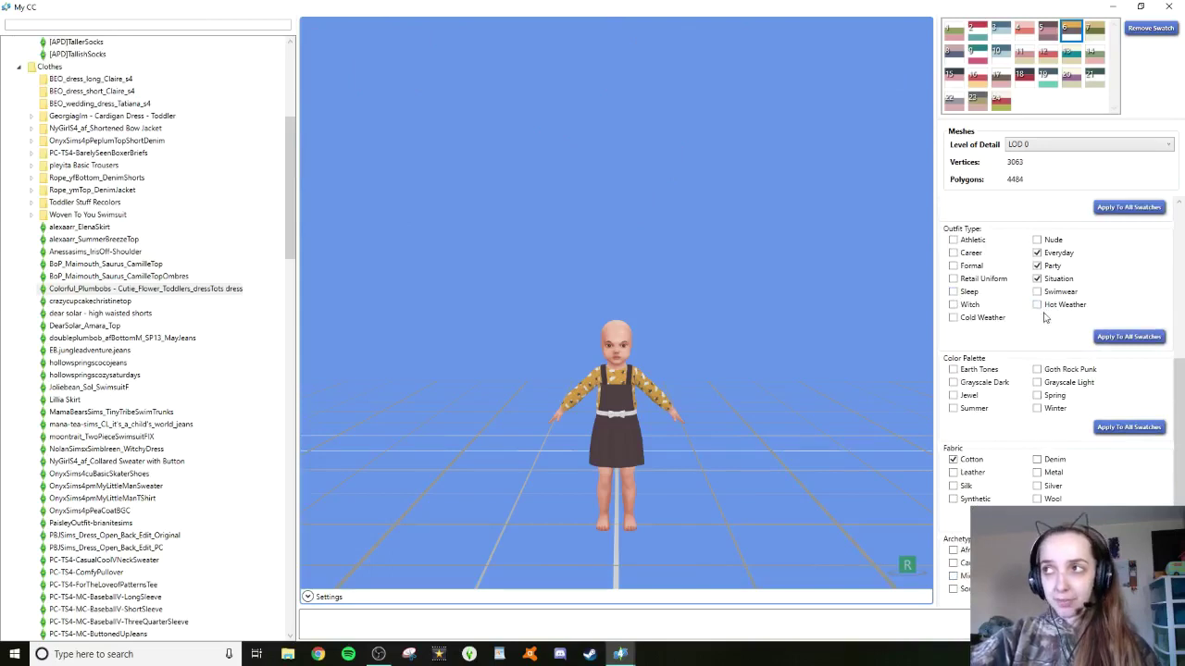
pyautogui.click(1037, 265)
pyautogui.click(1037, 266)
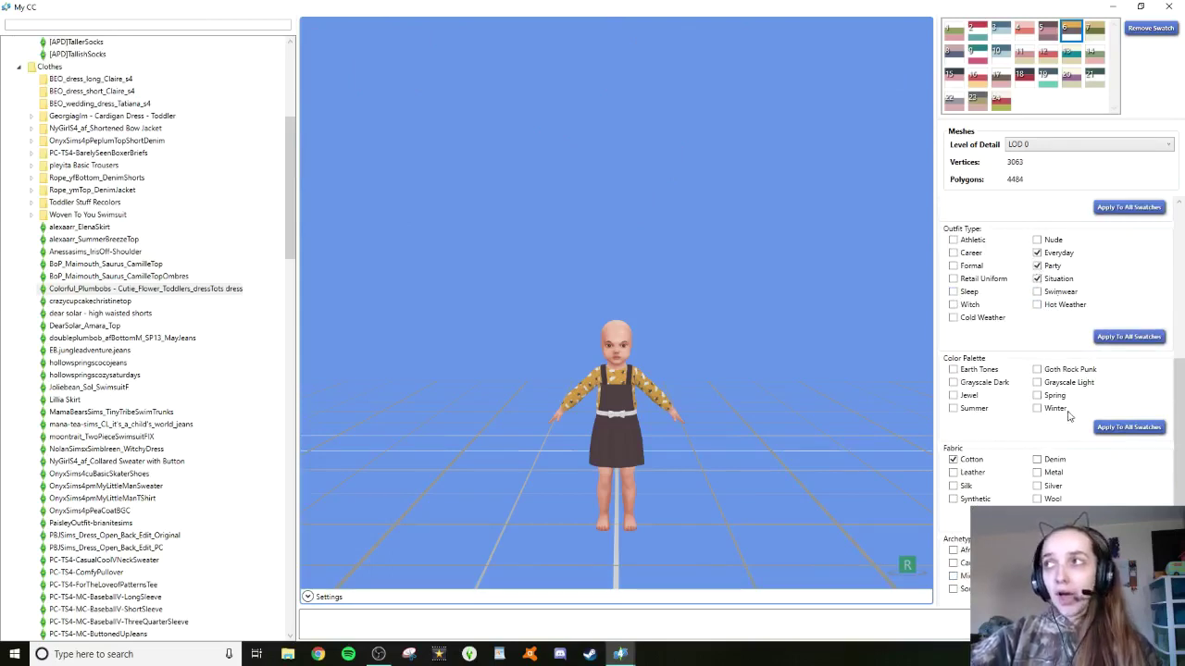
# Apply the toddler dress's Everyday, Party and Situation outfit types to all of its swatches
pyautogui.scroll(5, 1067, 417)
pyautogui.scroll(-3, 1067, 416)
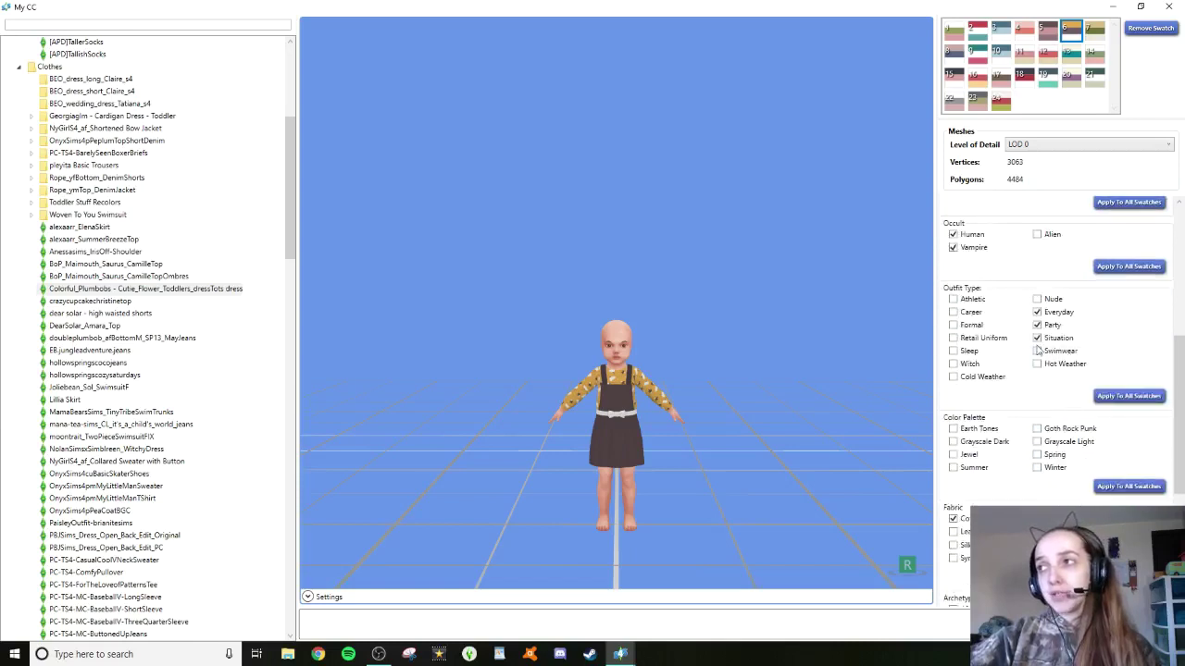
pyautogui.click(1135, 398)
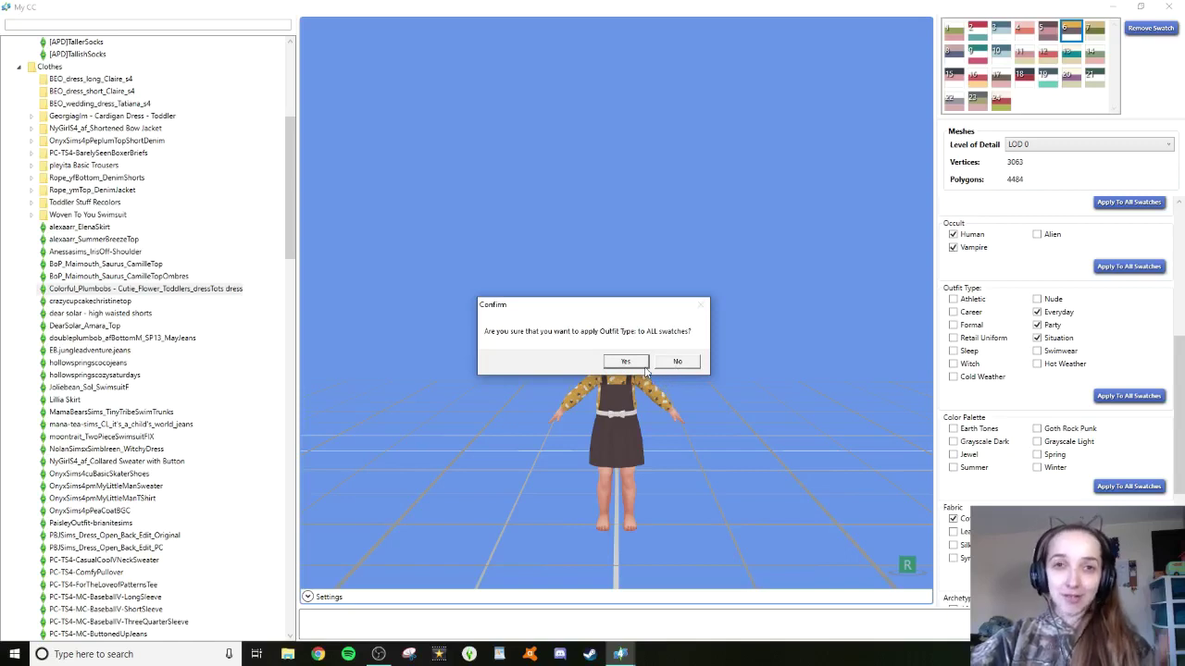
pyautogui.click(626, 361)
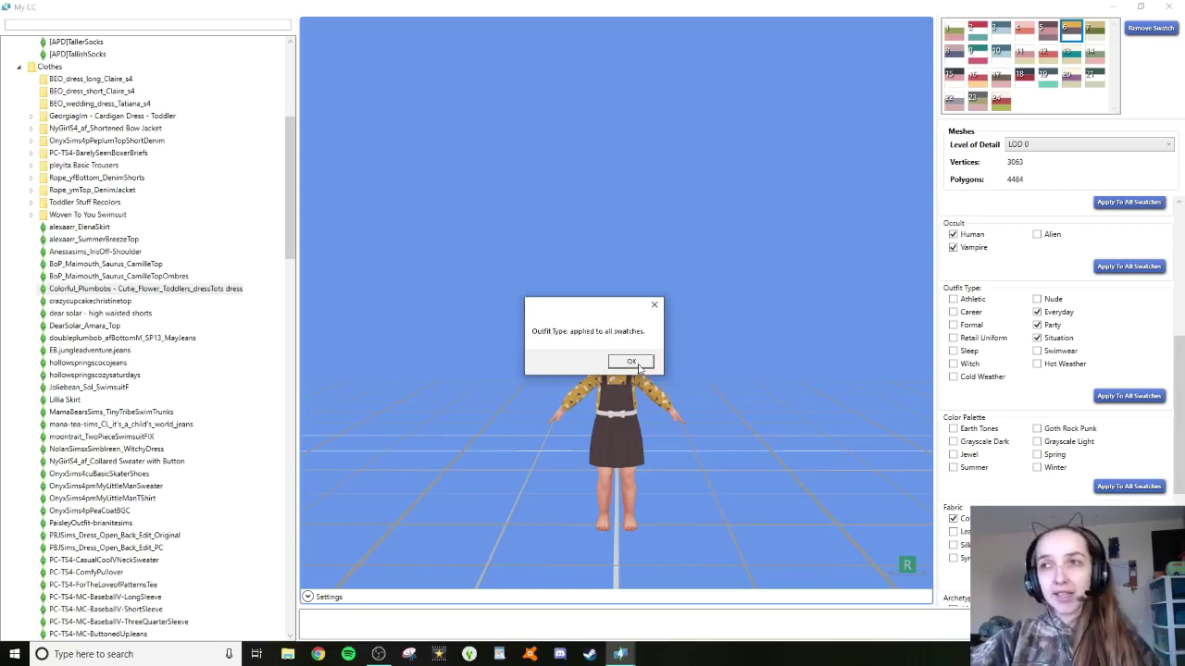
pyautogui.click(637, 365)
pyautogui.scroll(-1, 1139, 473)
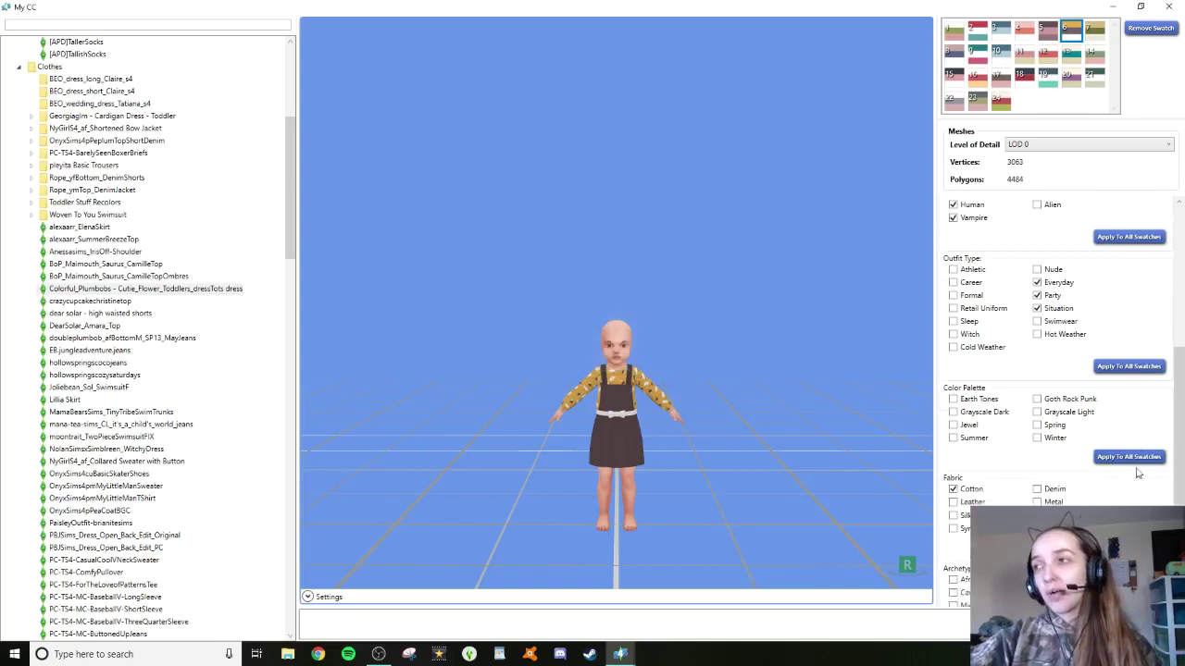
pyautogui.scroll(-5, 1138, 473)
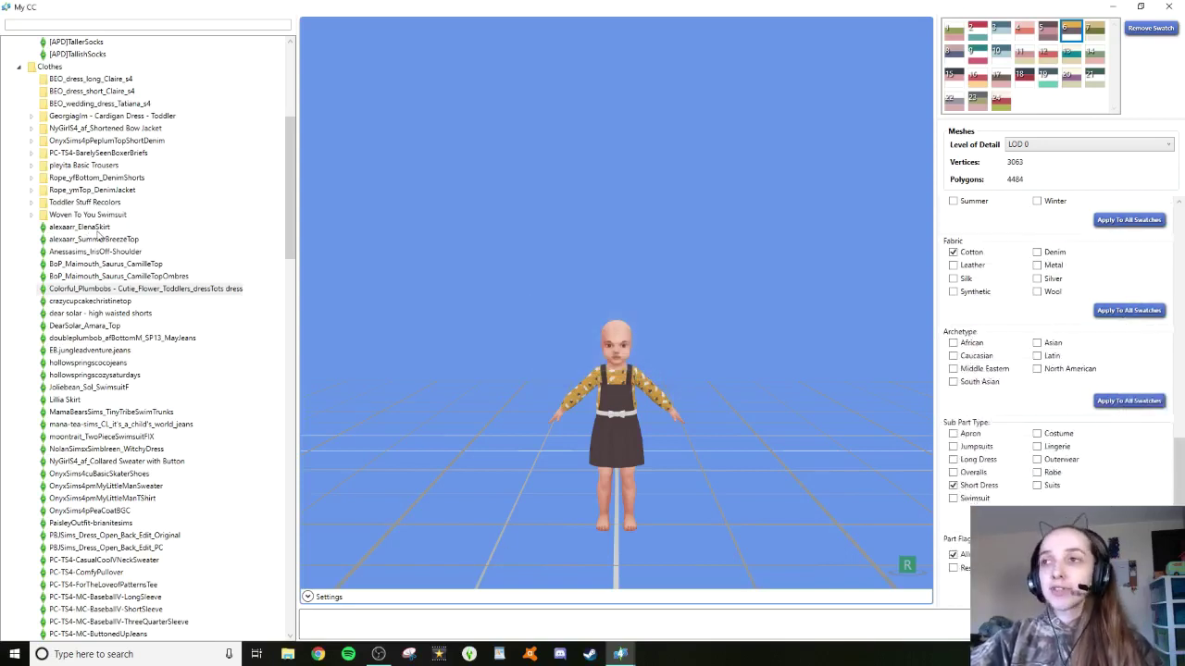
# Preview the alexaarr_SummerBreezeTop from the Clothes folder on the 3D model
pyautogui.click(98, 239)
pyautogui.click(121, 250)
pyautogui.click(98, 239)
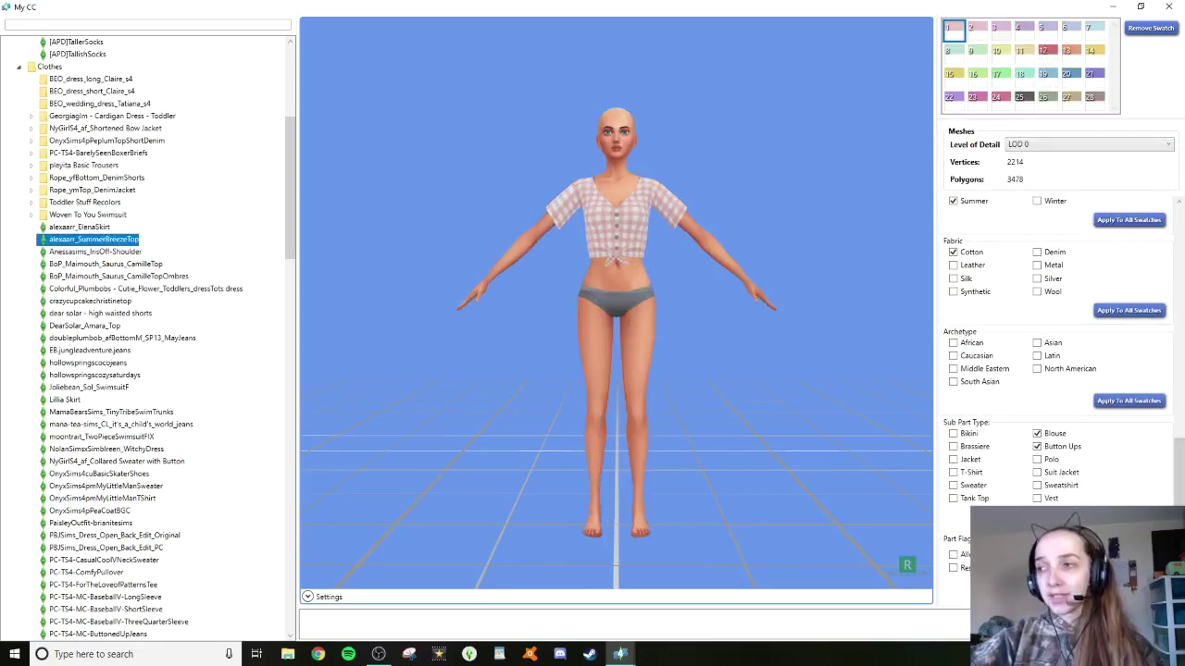
# Request deletion of the alexaarr_SummerBreezeTop package, but decline the confirmation
pyautogui.press('Delete')
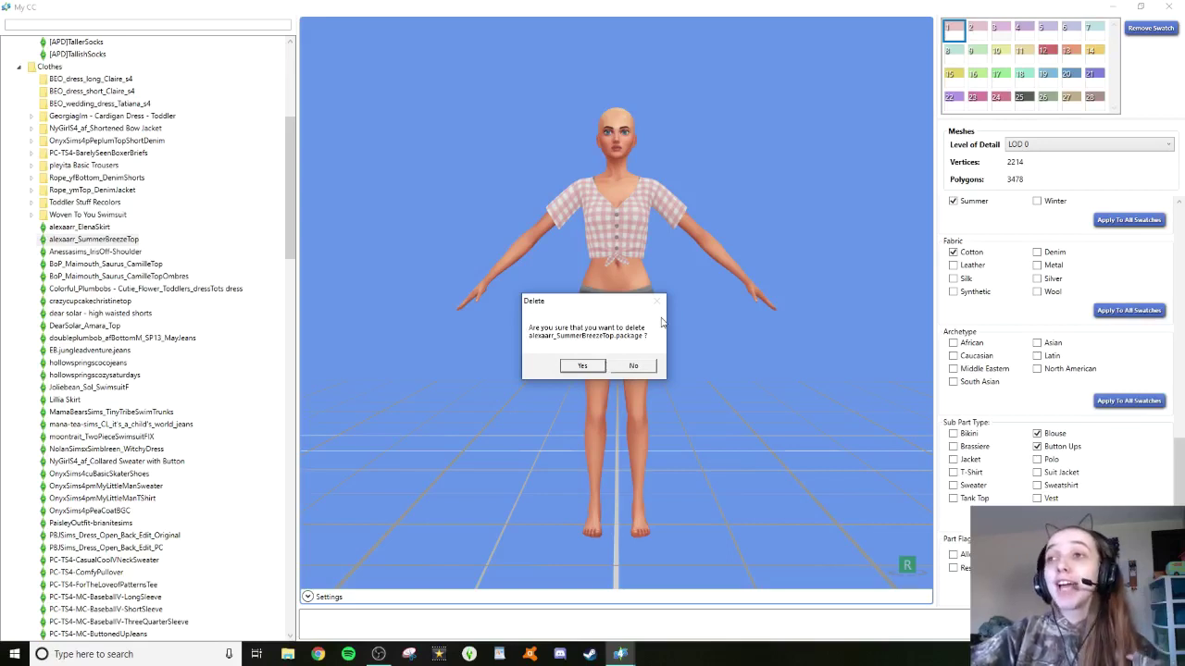
pyautogui.click(649, 366)
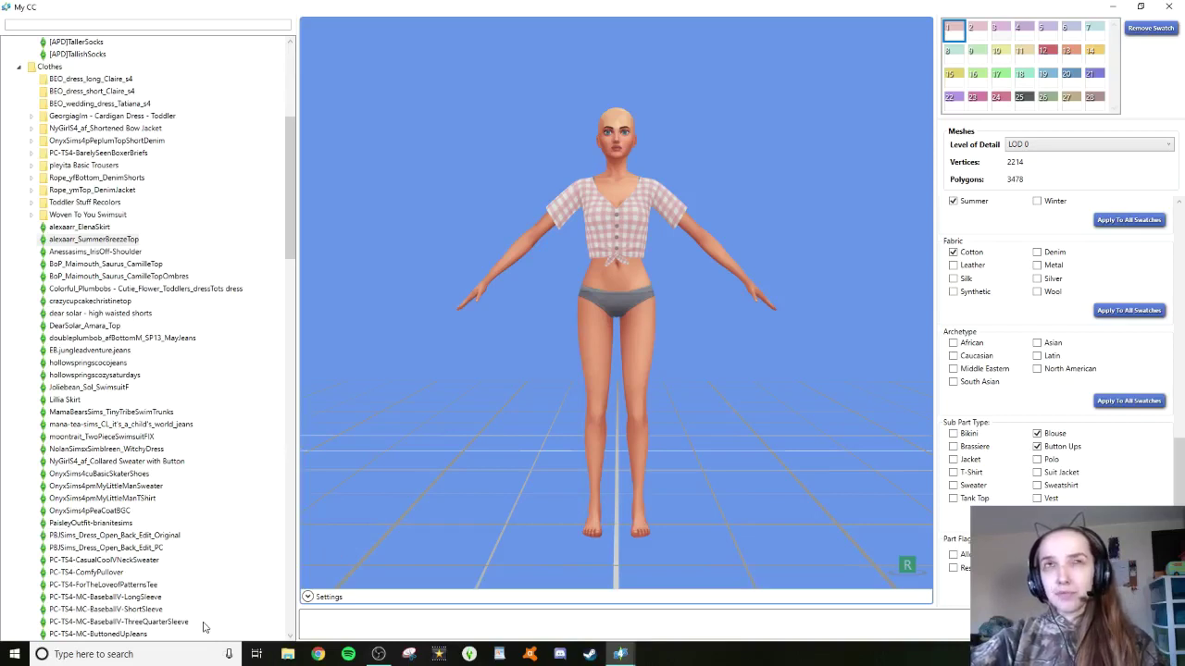
# Remove colour swatch 27 from the alexaarr_SummerBreezeTop
pyautogui.click(1071, 78)
pyautogui.click(1093, 99)
pyautogui.click(1066, 100)
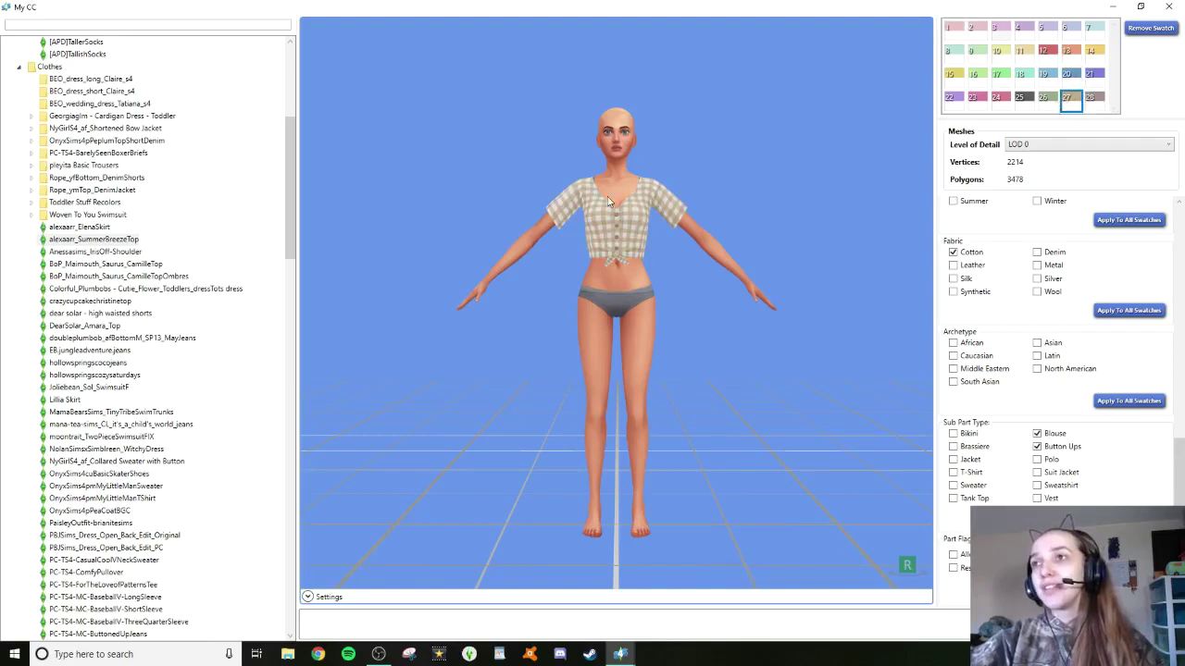
pyautogui.click(1151, 27)
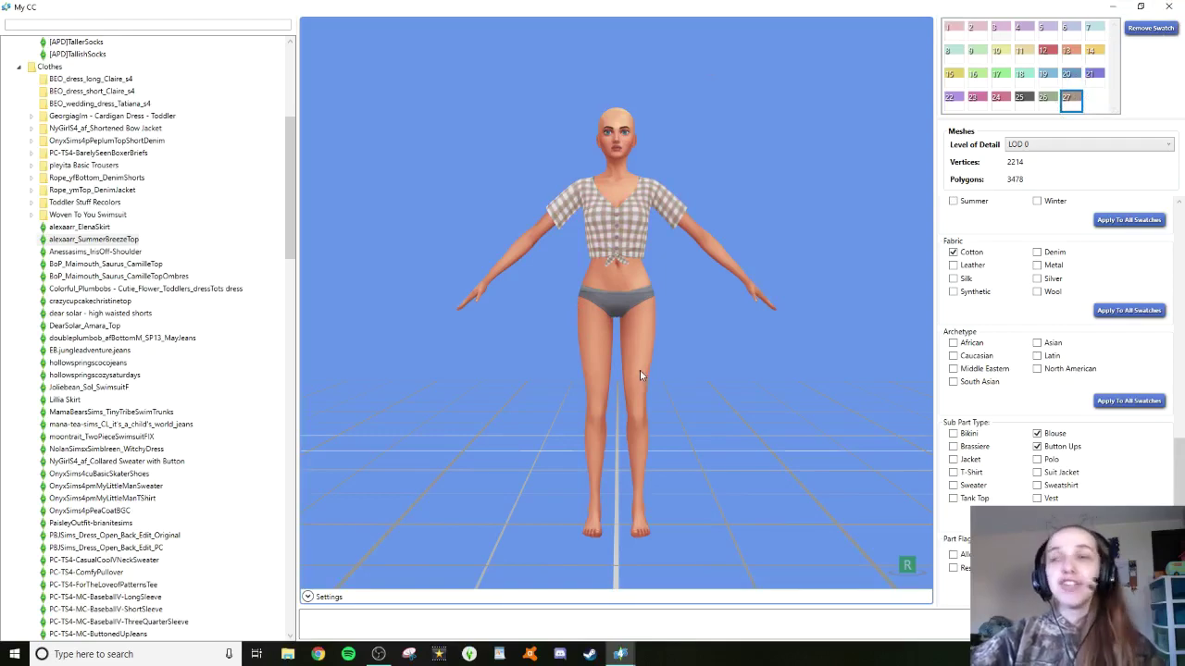
# View the model from other angles and preview the Anessasims_IrisOff-Shoulder top on it up close
pyautogui.moveTo(630, 295); pyautogui.dragTo(499, 367)
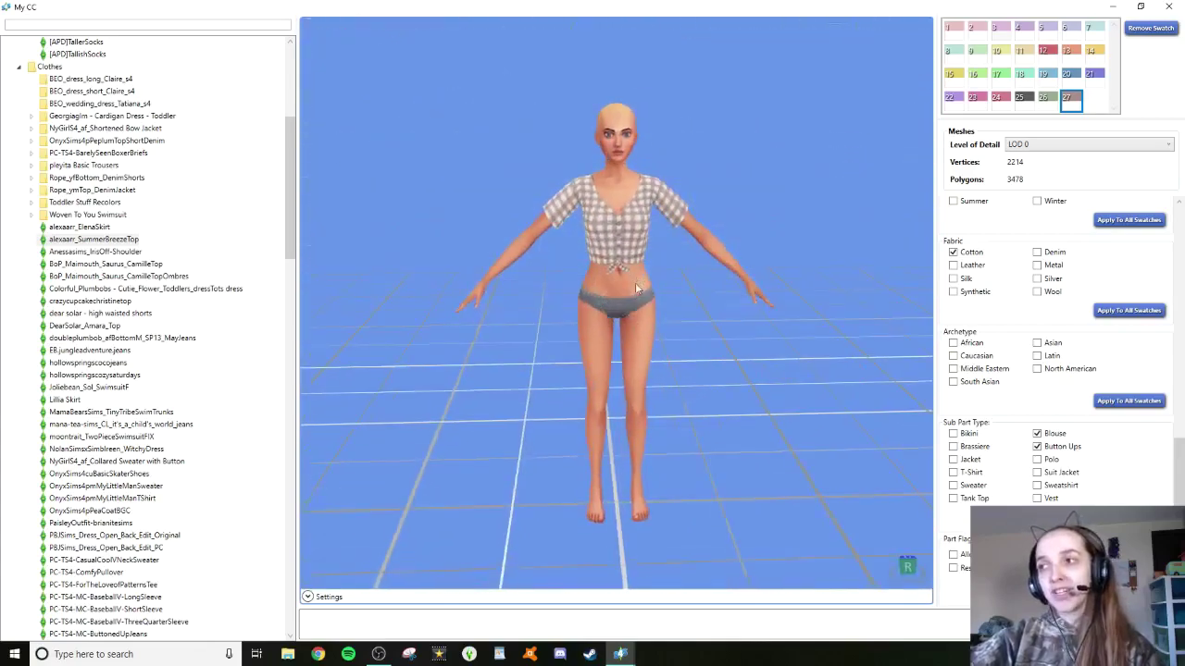
pyautogui.moveTo(636, 326); pyautogui.dragTo(776, 285)
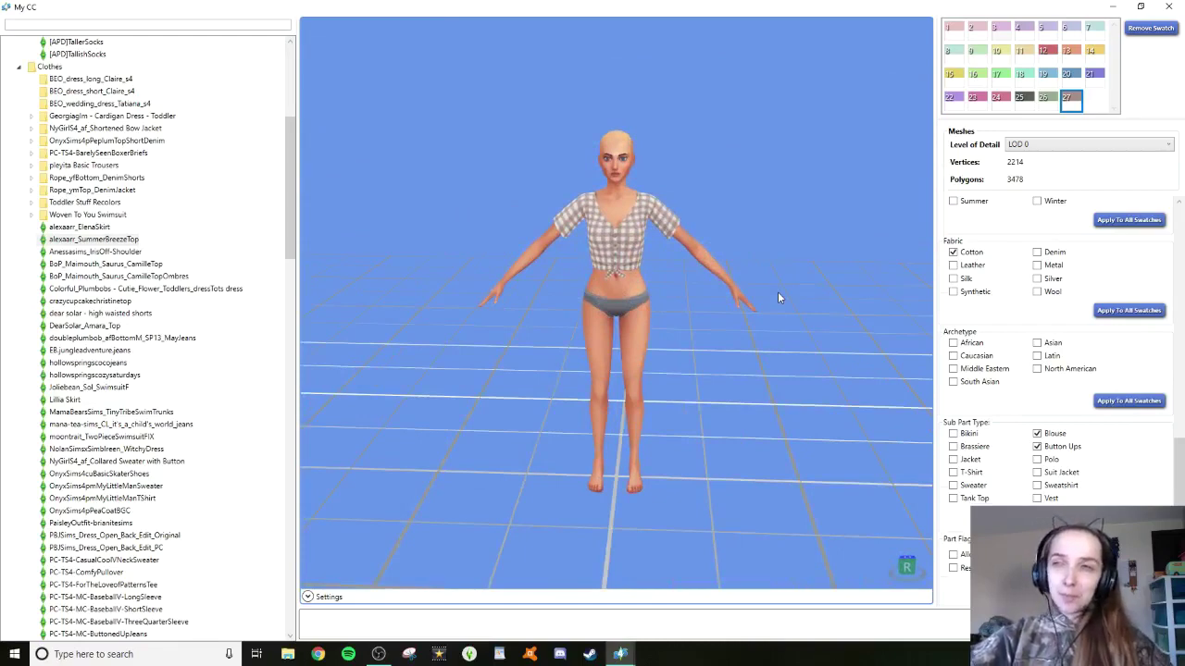
pyautogui.press('Down')
pyautogui.scroll(3, 754, 354)
pyautogui.scroll(1, 751, 357)
pyautogui.moveTo(753, 361); pyautogui.dragTo(751, 336)
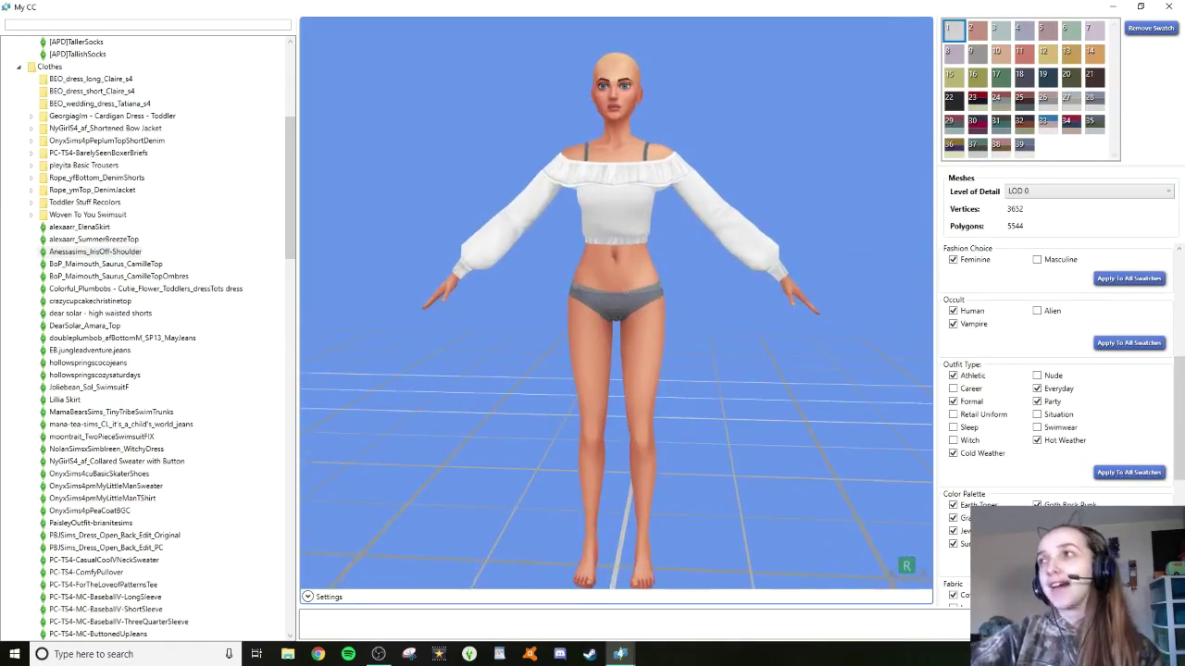
# Disable the Vampire occult option and the Athletic, Formal and Hot Weather outfit types for the off-shoulder top
pyautogui.click(975, 324)
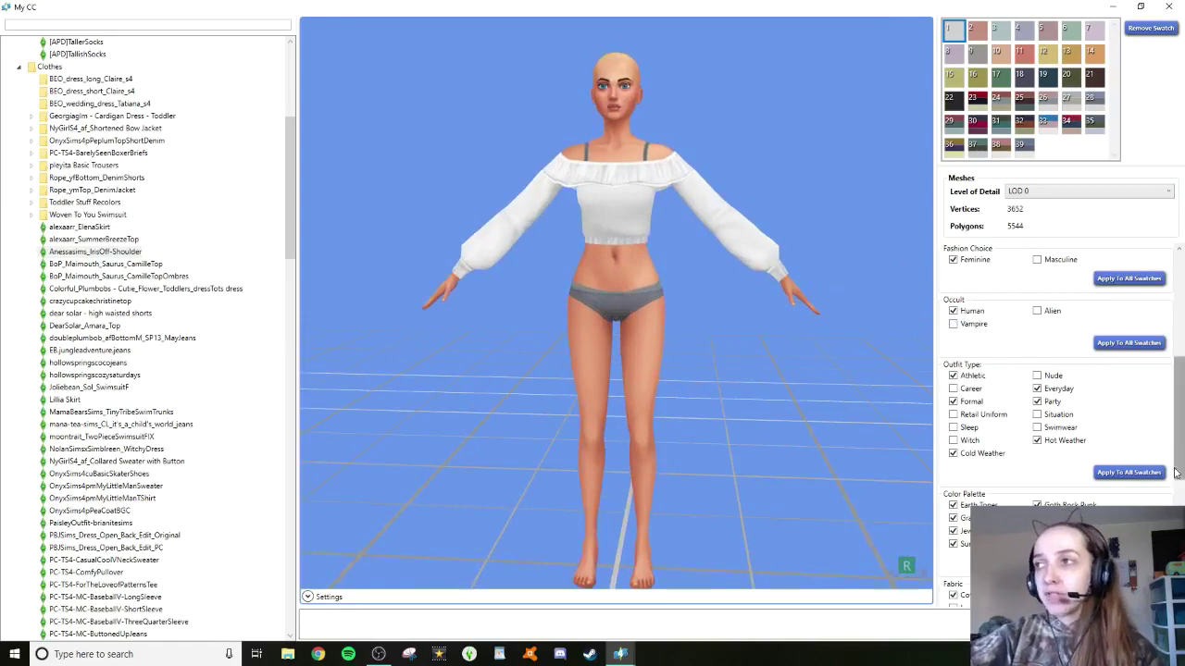
pyautogui.click(960, 380)
pyautogui.click(959, 405)
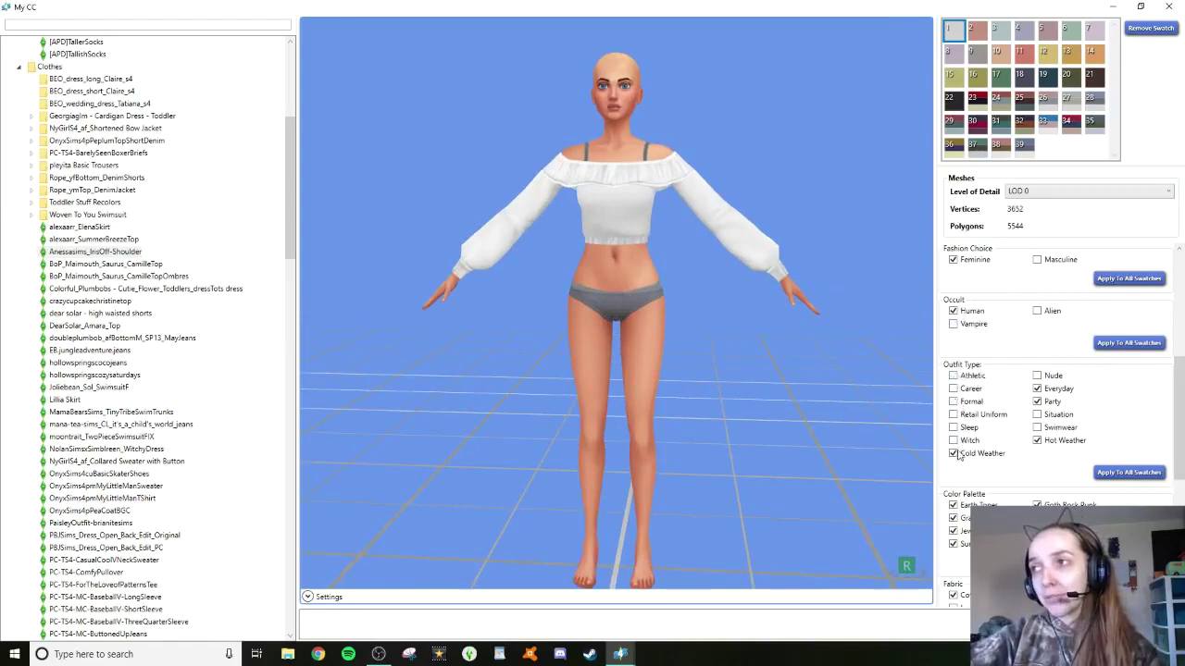
pyautogui.click(1046, 444)
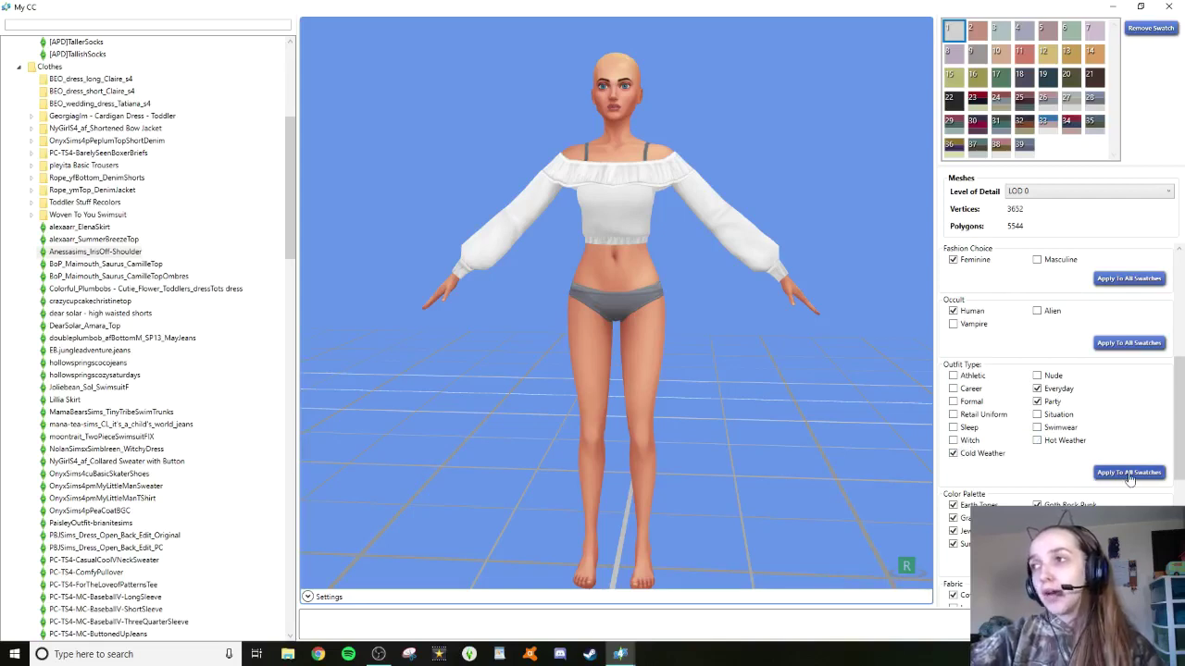
# Review the off-shoulder top's categories and apply its Everyday, Party and Cold Weather outfit types to all swatches
pyautogui.scroll(3, 1130, 476)
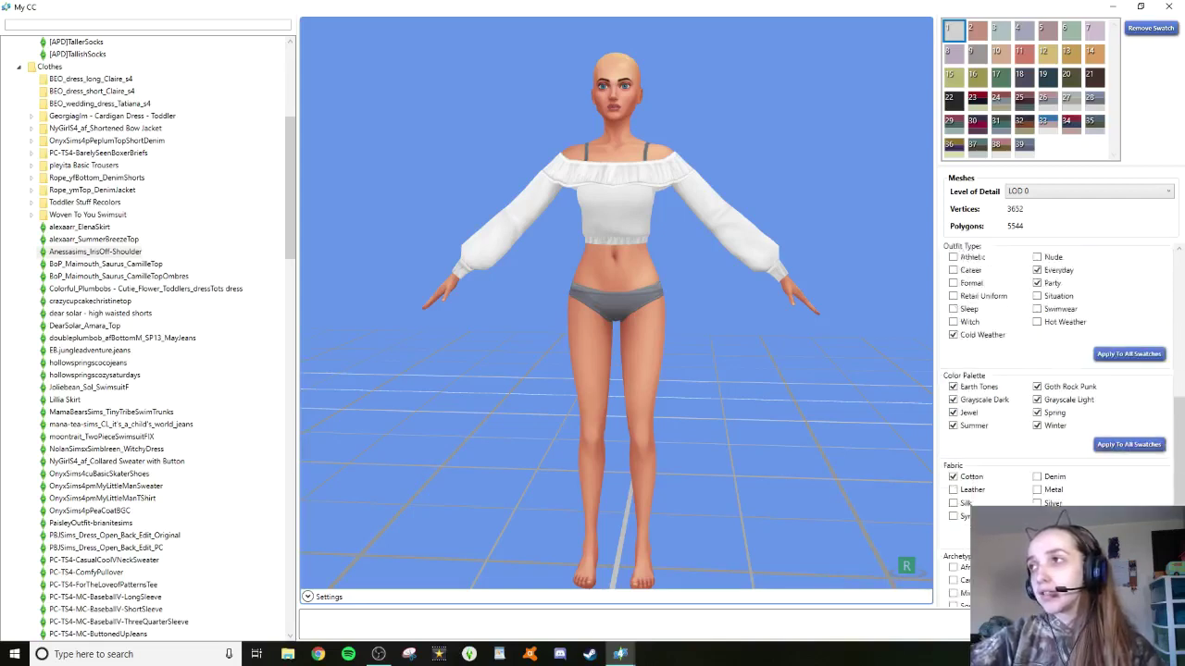
pyautogui.scroll(5, 1129, 335)
pyautogui.scroll(4, 1129, 336)
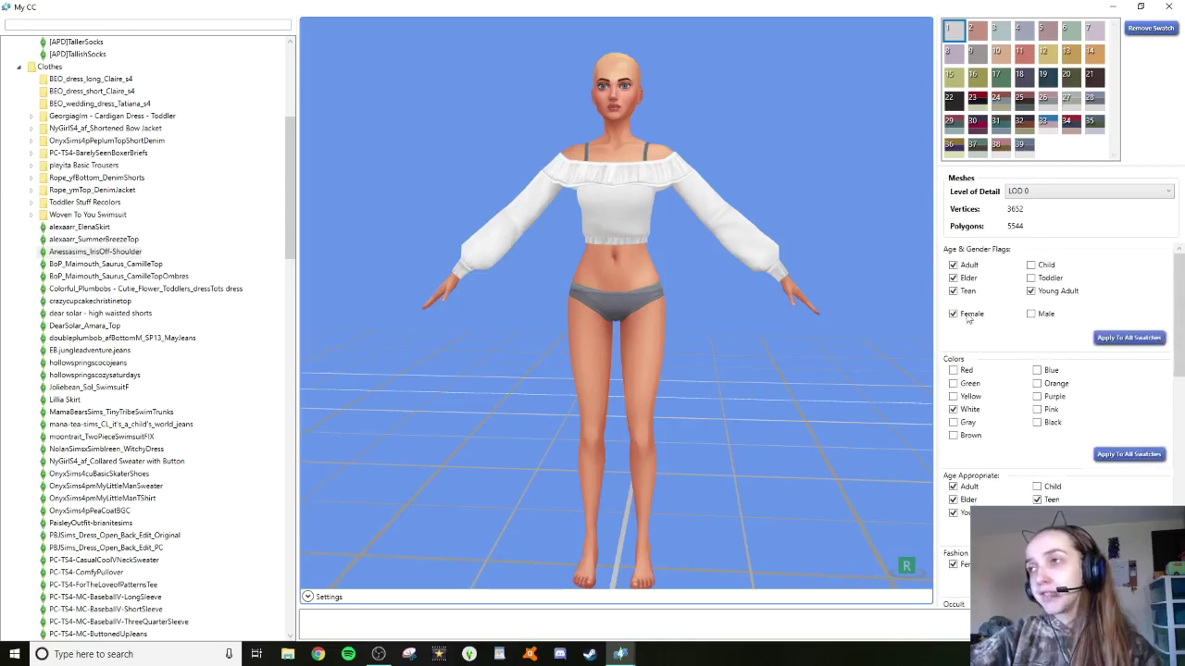
pyautogui.scroll(-3, 1073, 458)
pyautogui.scroll(-11, 1071, 461)
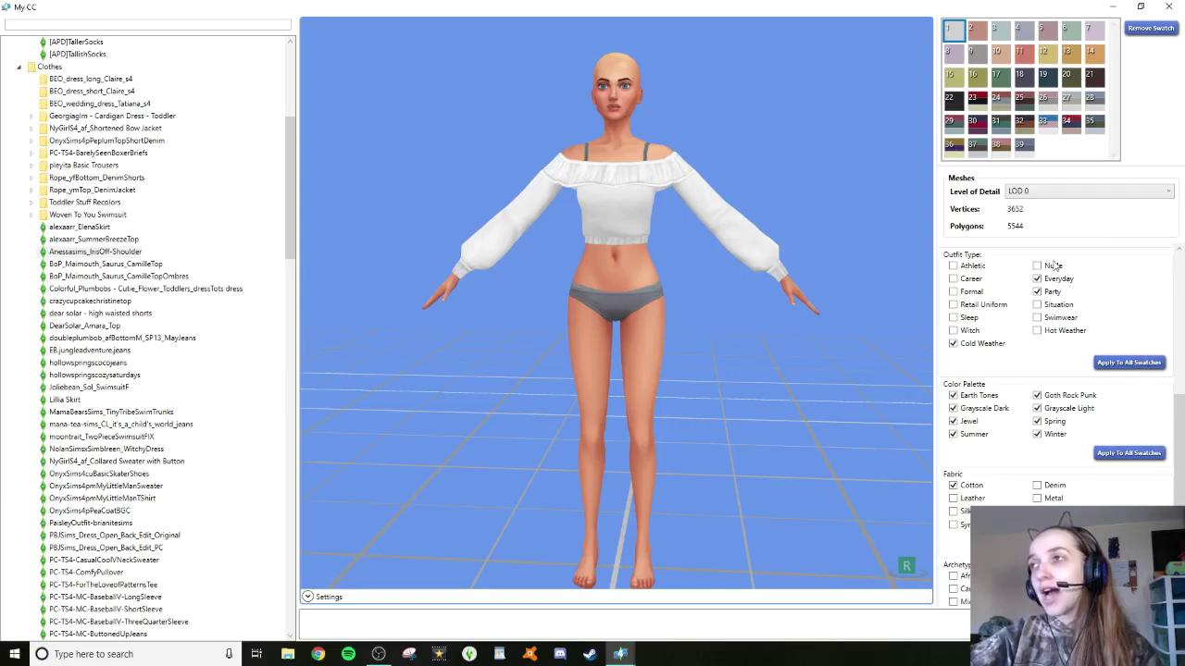
pyautogui.click(1133, 366)
pyautogui.click(625, 361)
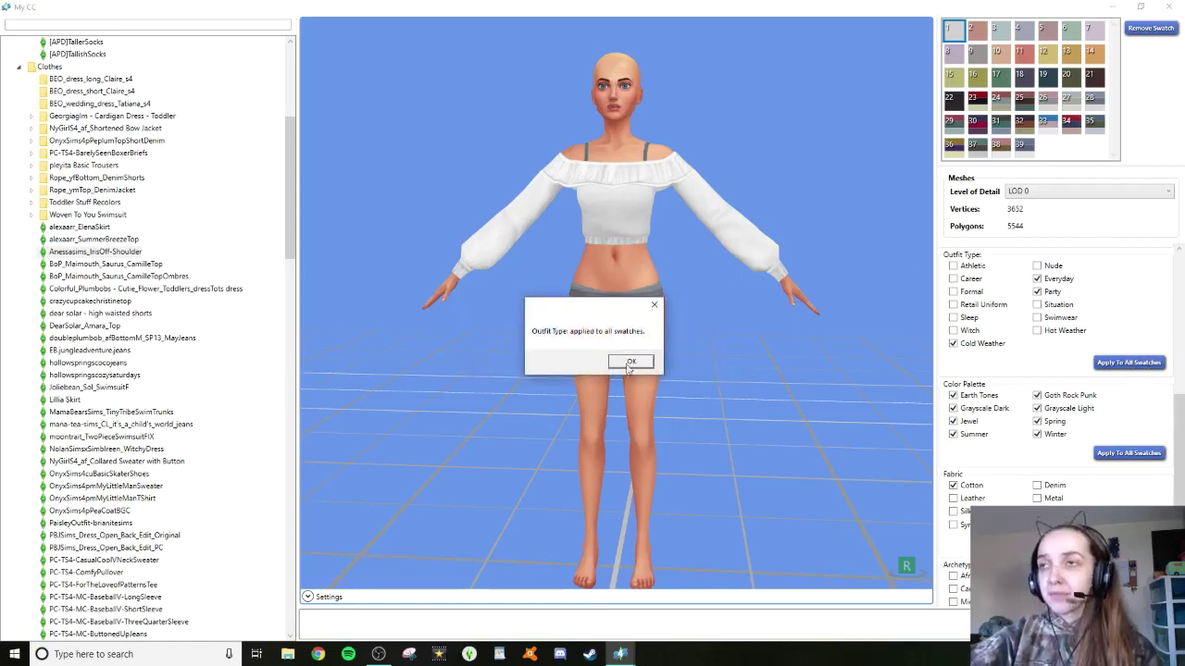
pyautogui.click(635, 365)
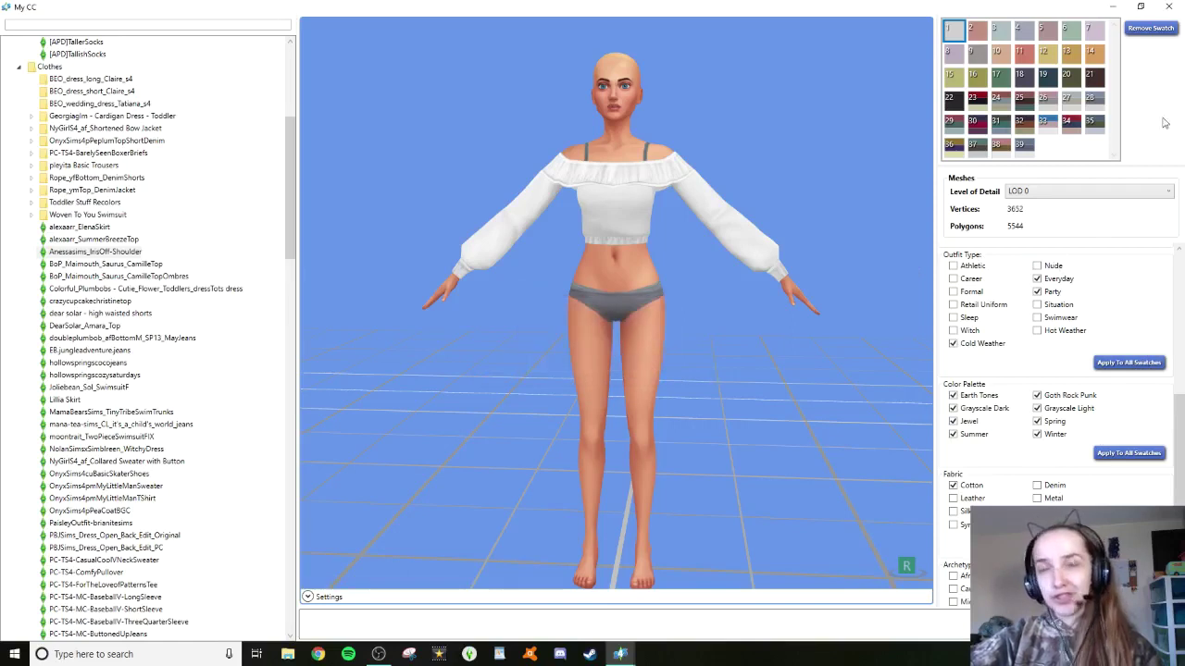
# Apply the off-shoulder top's Blouse sub part type to all swatches, and disable its first part flag across all swatches
pyautogui.scroll(-5, 1067, 491)
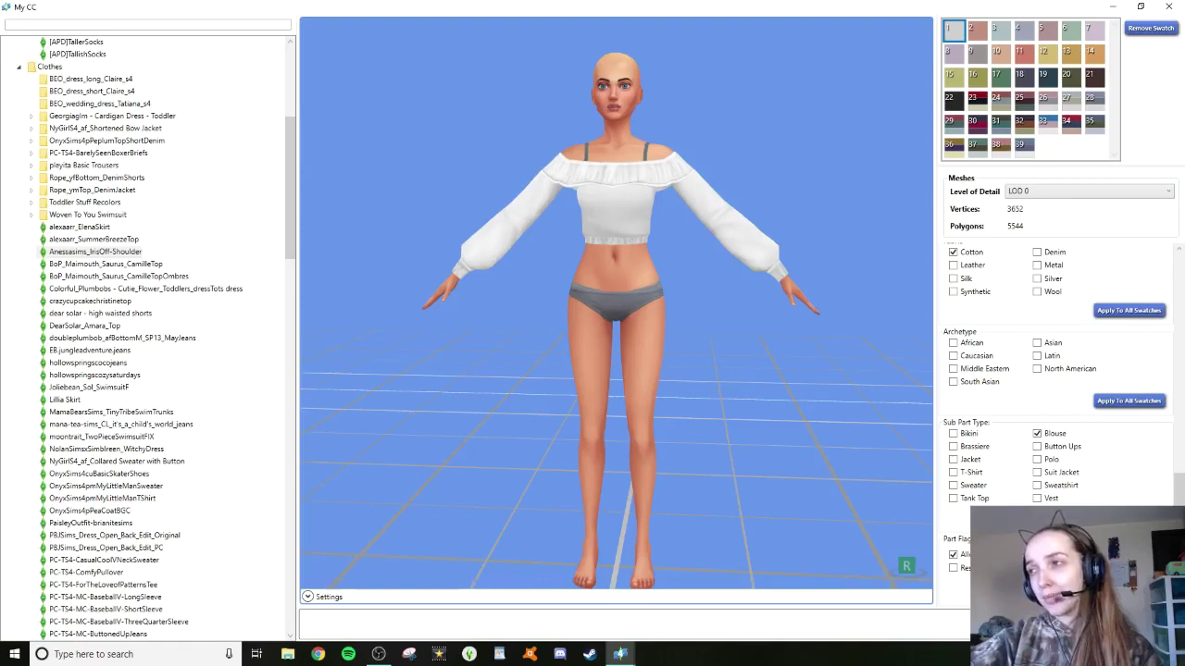
pyautogui.click(1128, 401)
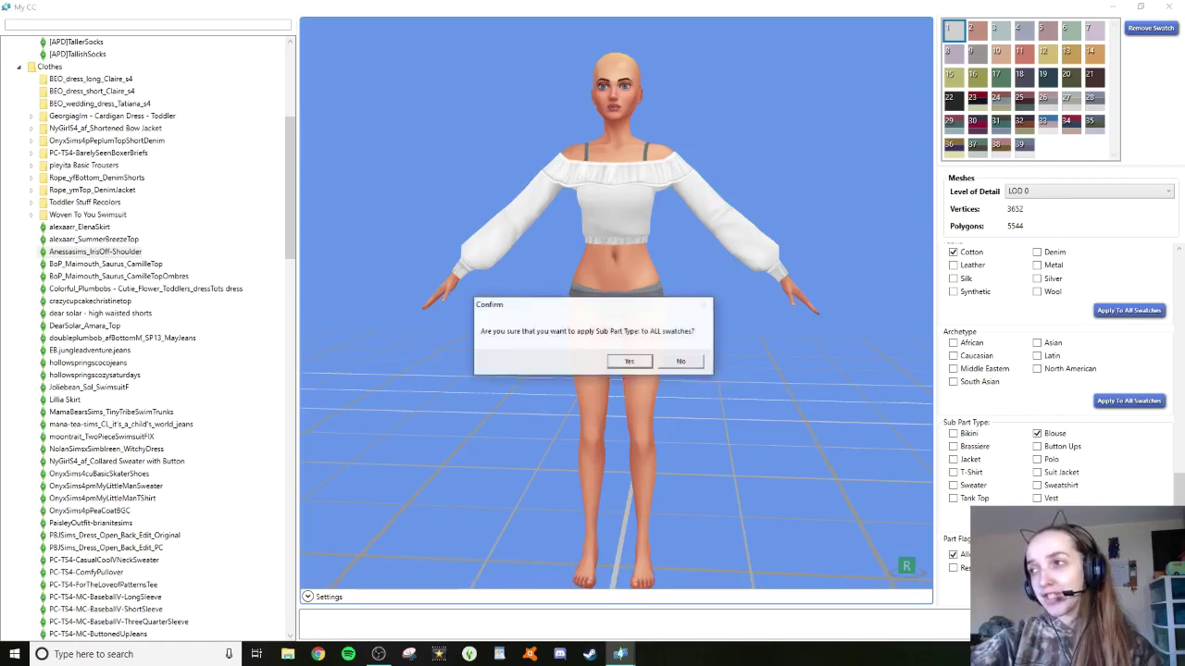
pyautogui.click(637, 364)
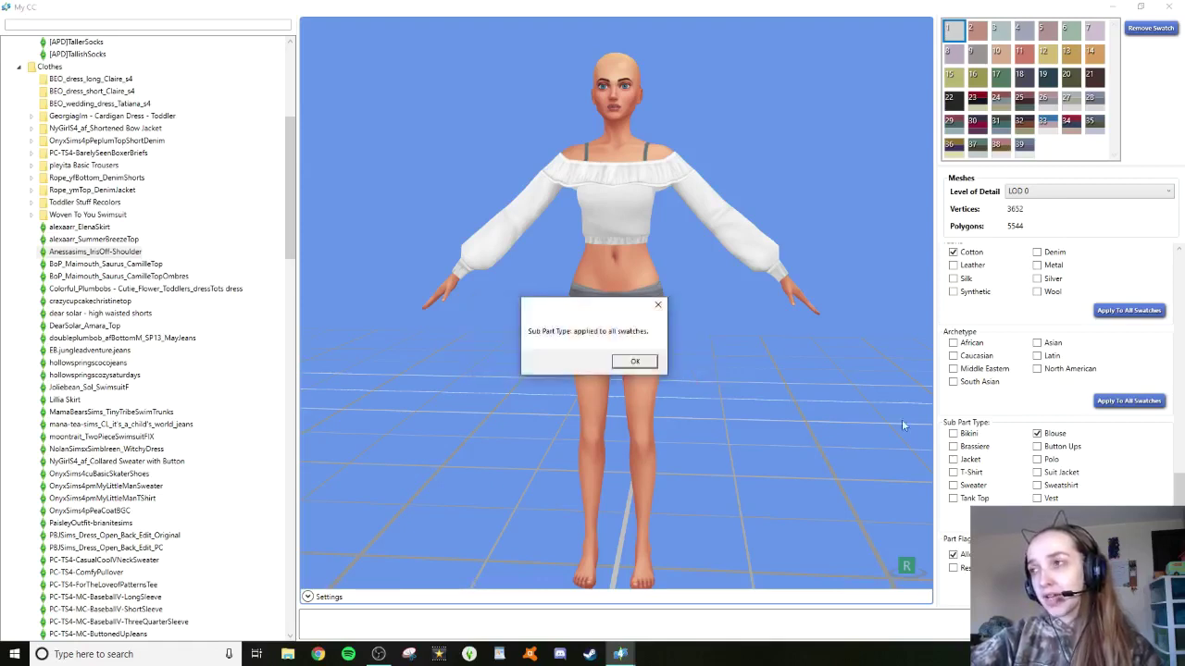
pyautogui.click(636, 363)
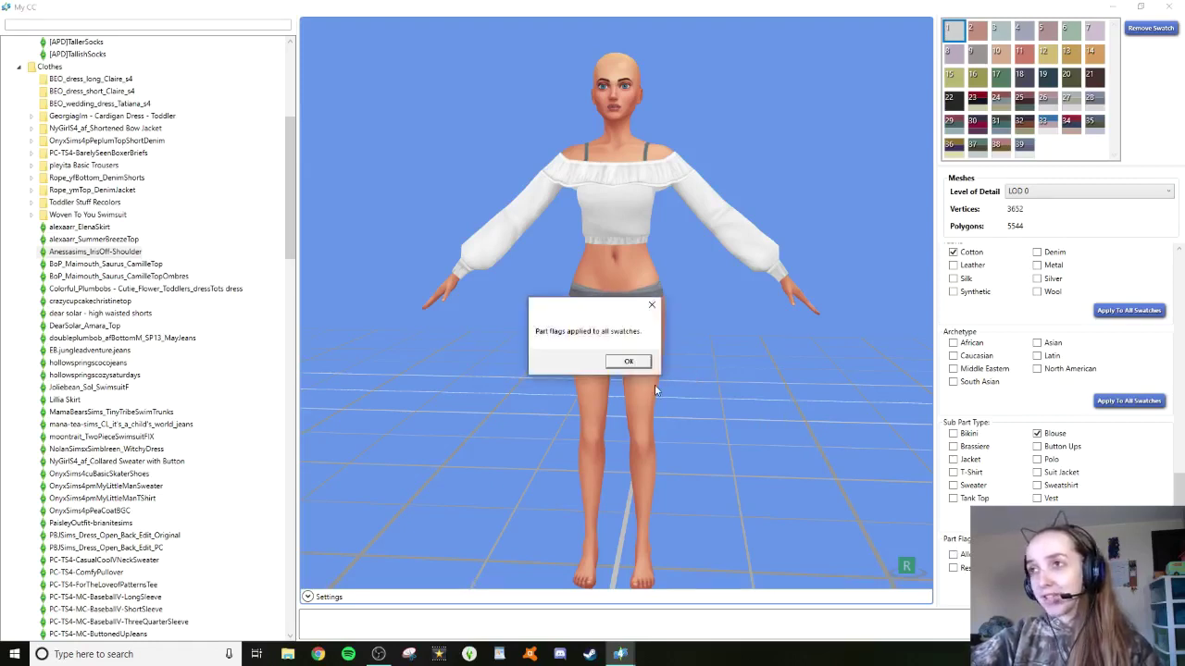
pyautogui.click(639, 363)
# Save the off-shoulder top's package with its edited categories
pyautogui.hotkey('ctrl', 's')
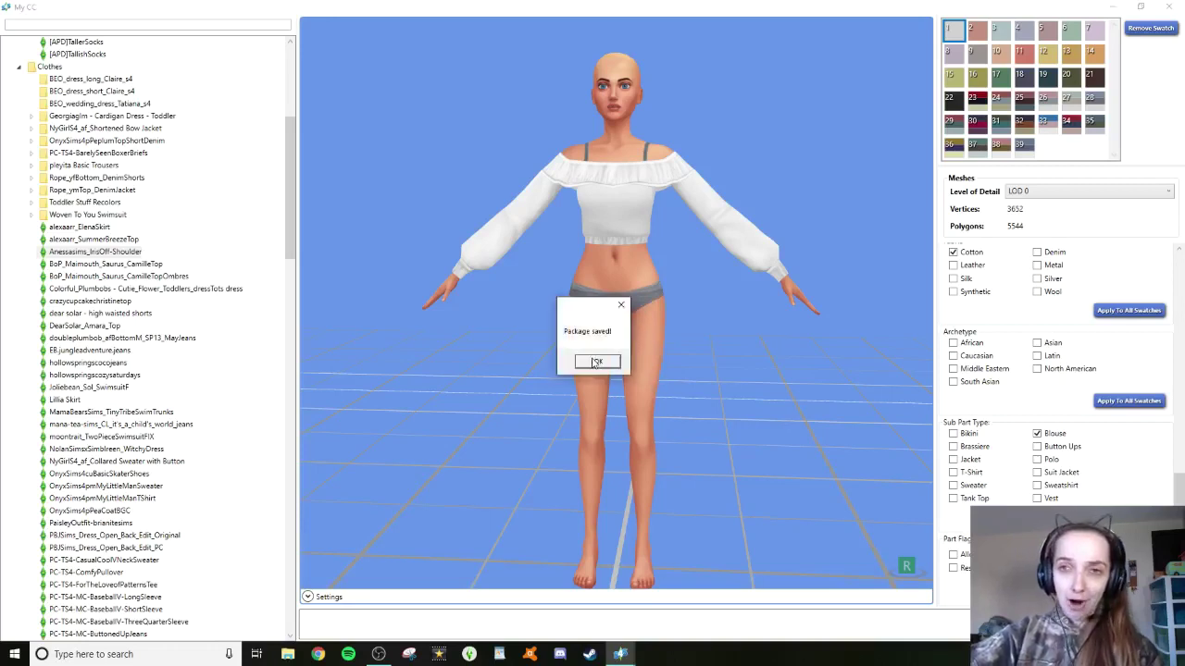
pyautogui.click(597, 361)
# Look over the off-shoulder top's category settings and browse the remaining Clothes files and folders in the CC list
pyautogui.scroll(3, 1055, 486)
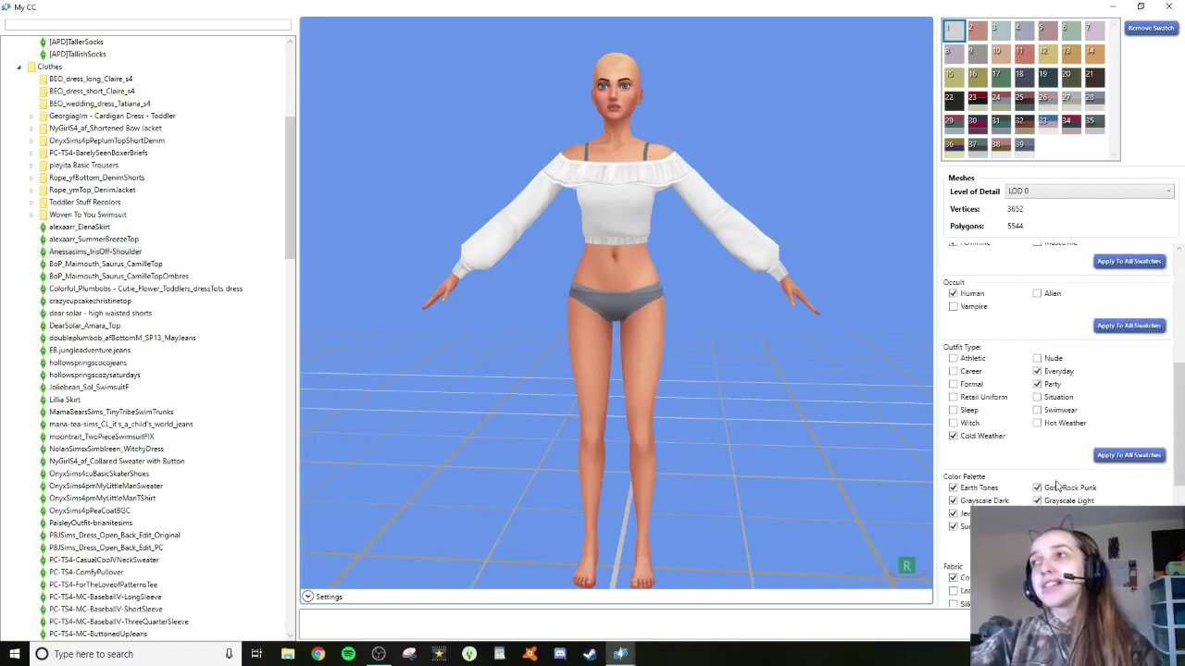
pyautogui.scroll(5, 1056, 486)
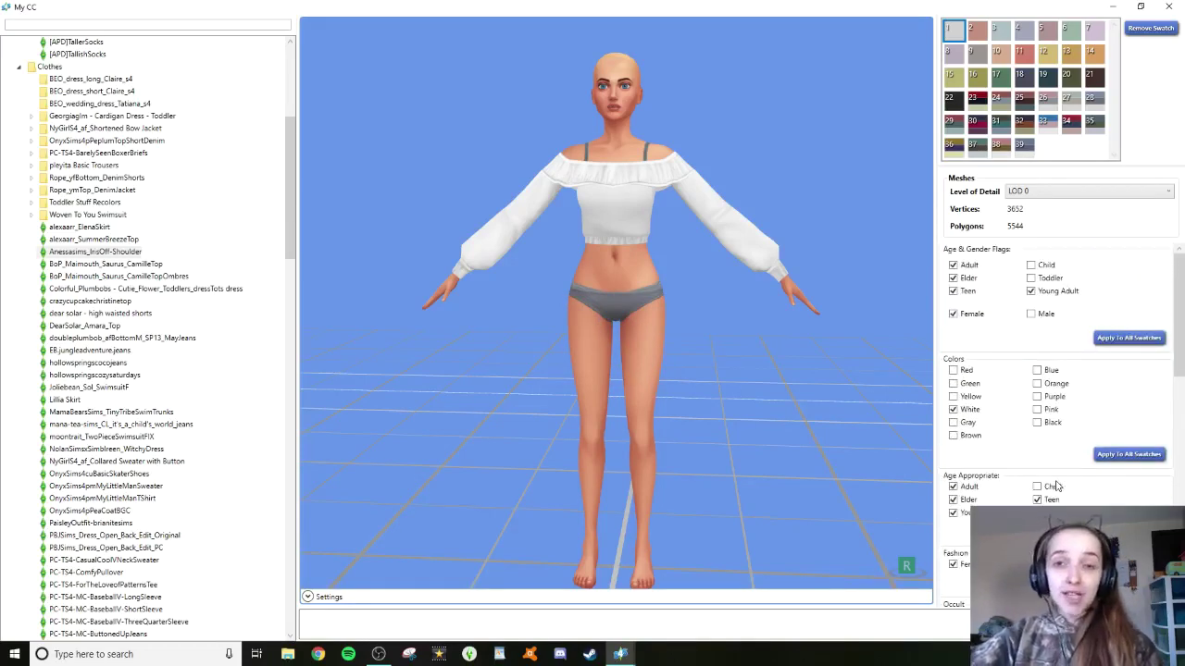
pyautogui.scroll(-12, 204, 532)
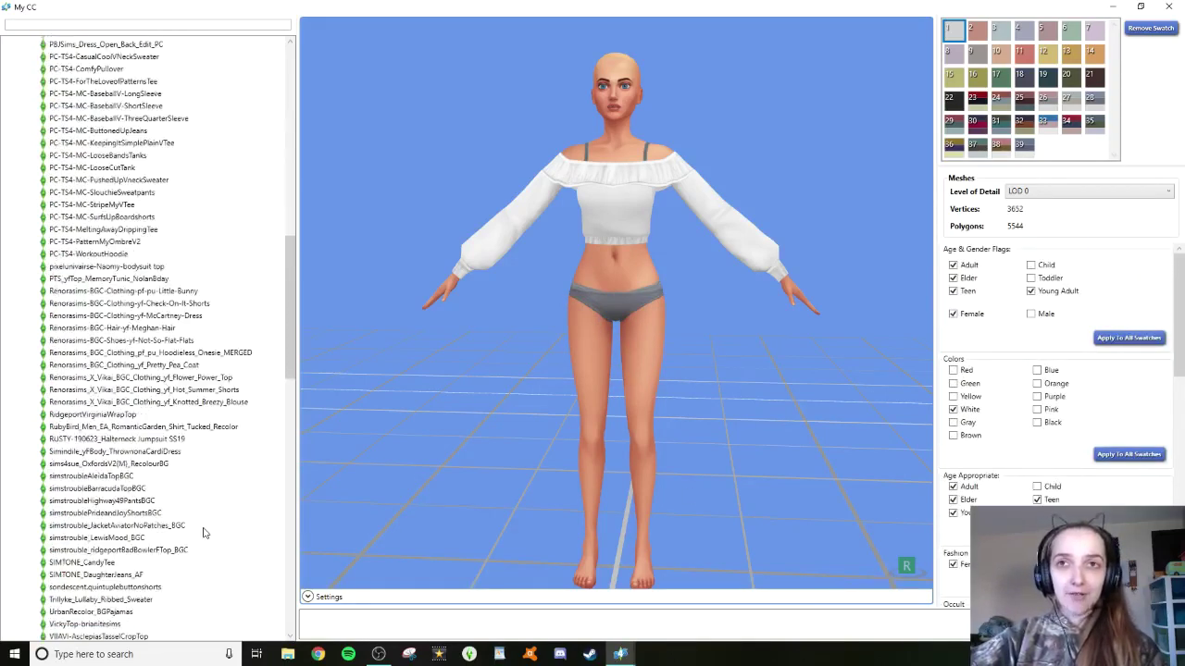
pyautogui.scroll(-15, 203, 532)
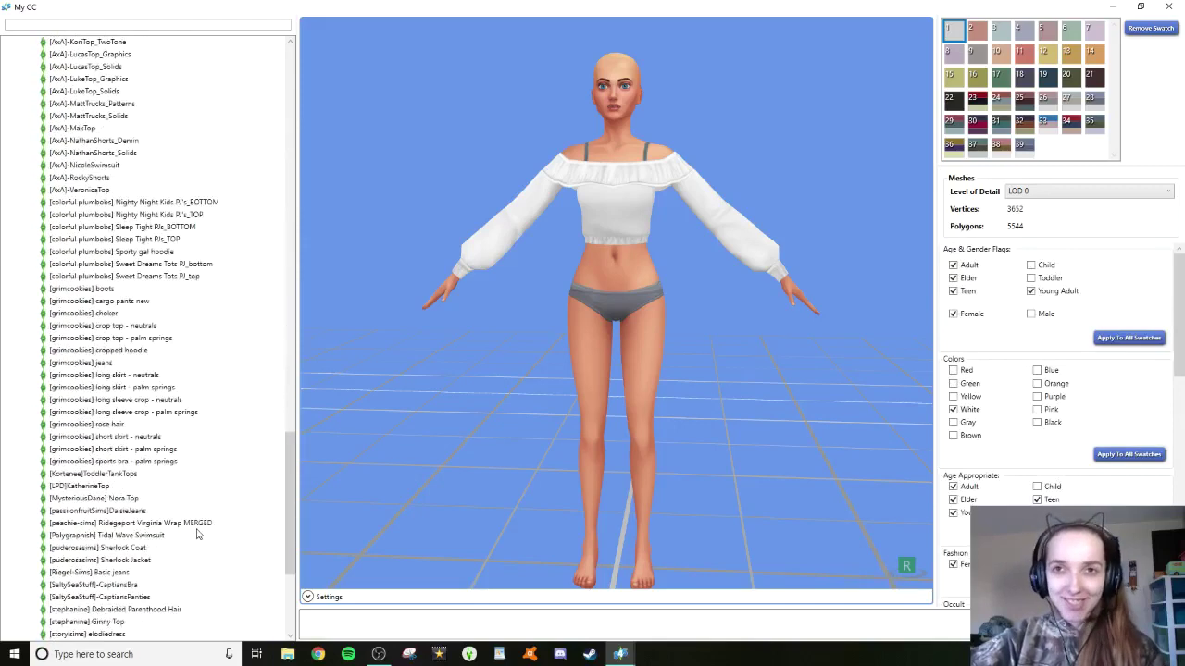
pyautogui.scroll(-6, 197, 534)
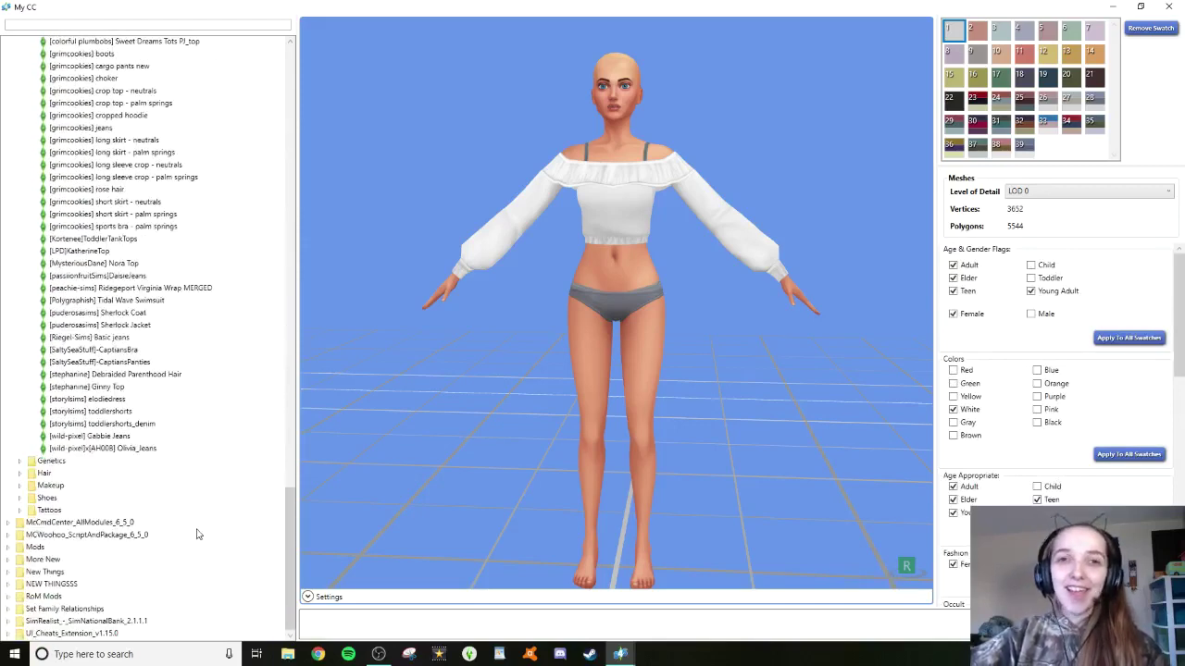
pyautogui.scroll(16, 203, 533)
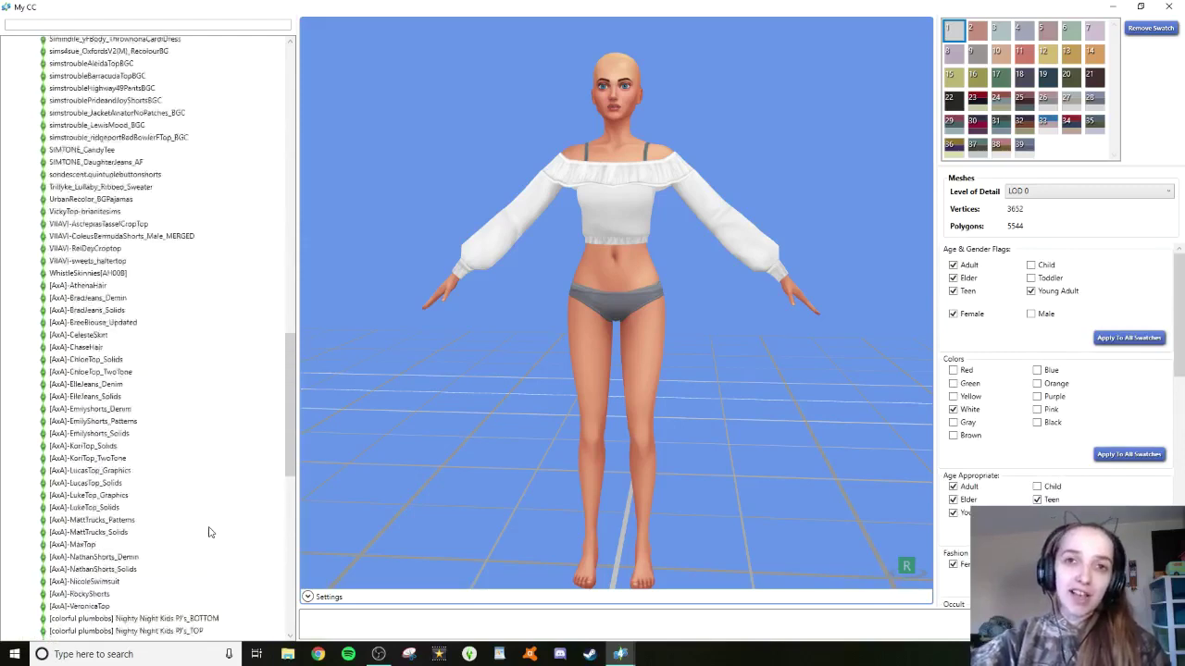
pyautogui.scroll(11, 208, 532)
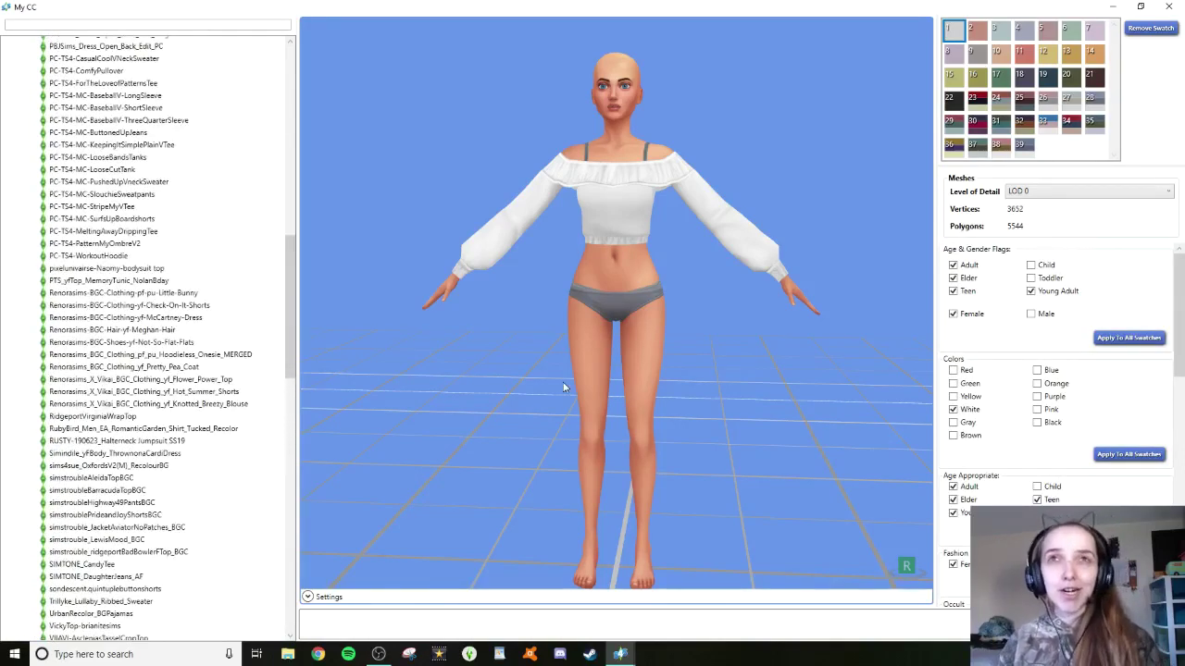